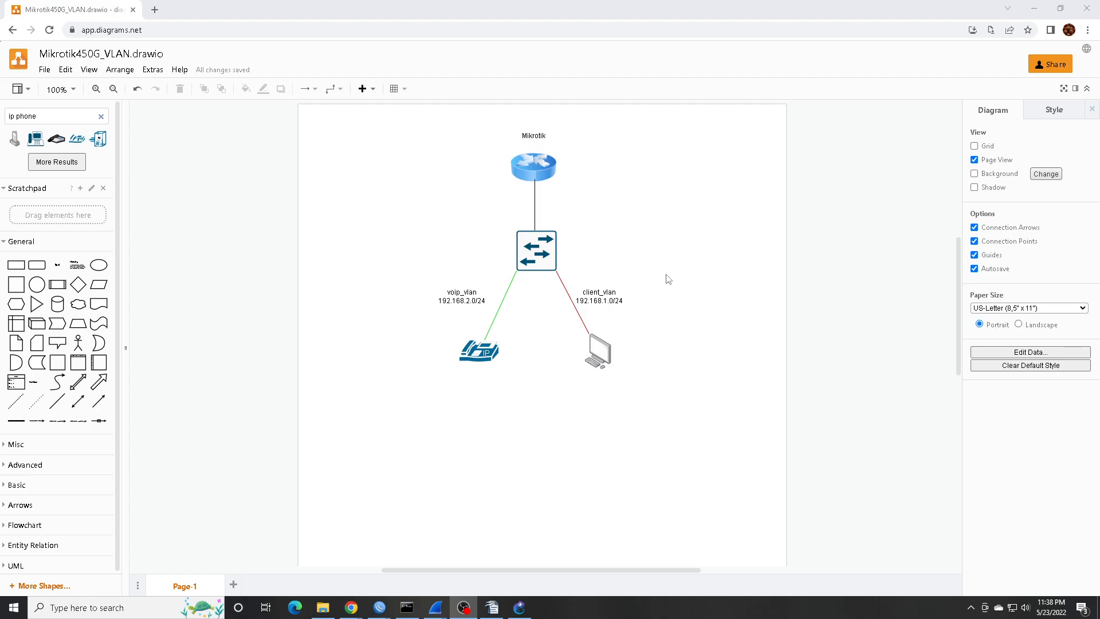
# Switch to the WinBox terminal and add a bridge interface named LAN_BRIDGE with arp=enabled.
pyautogui.click(1035, 9)
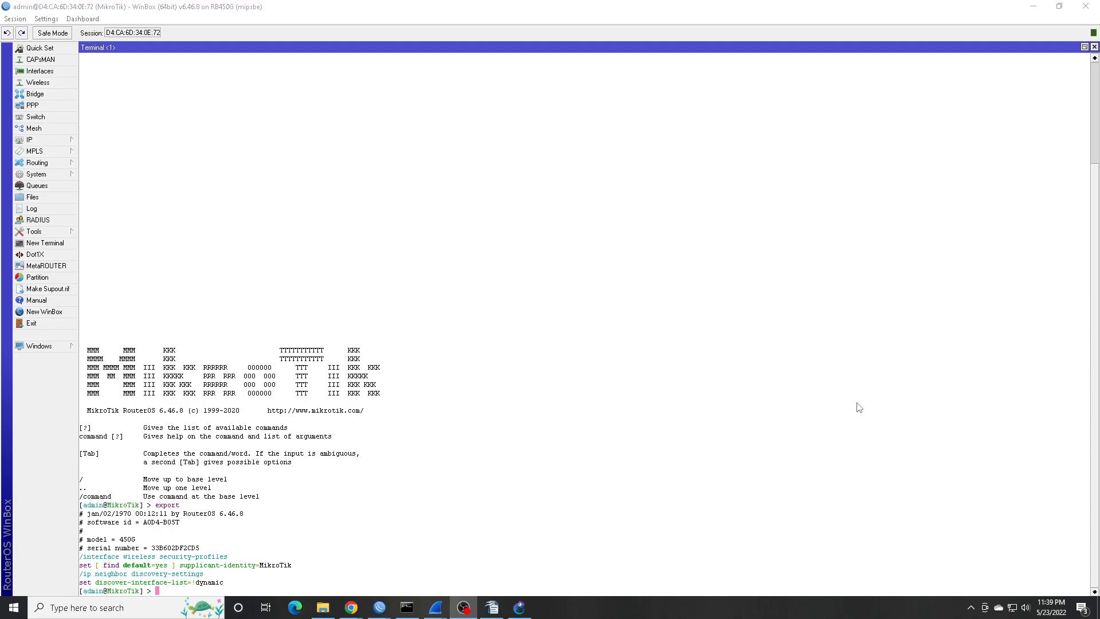
pyautogui.click(710, 355)
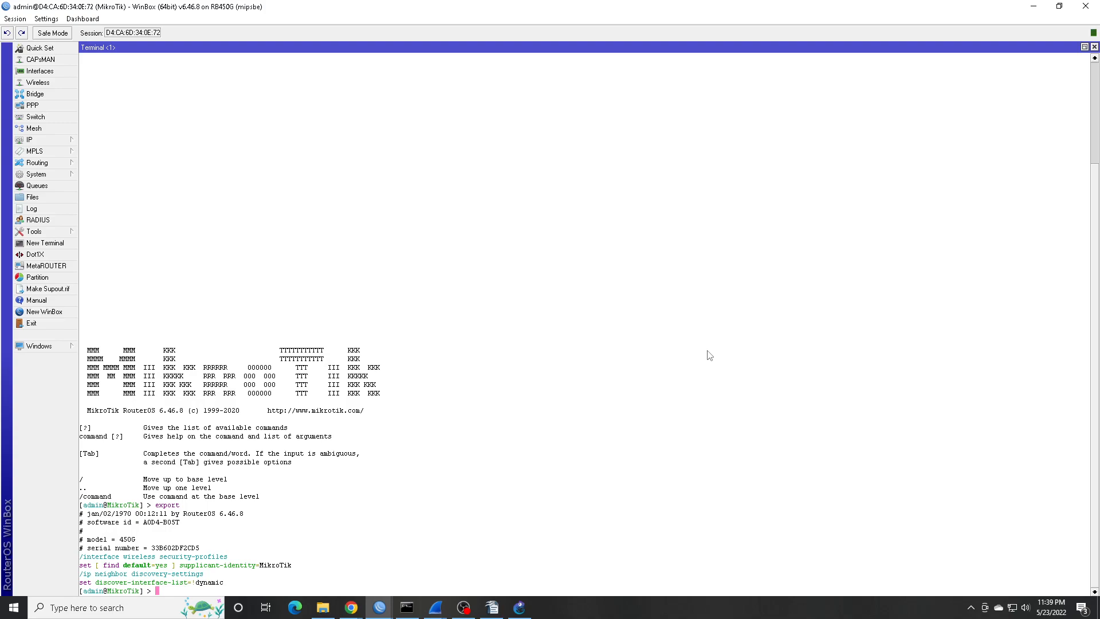
pyautogui.write('/interface bridge')
pyautogui.press('Return')
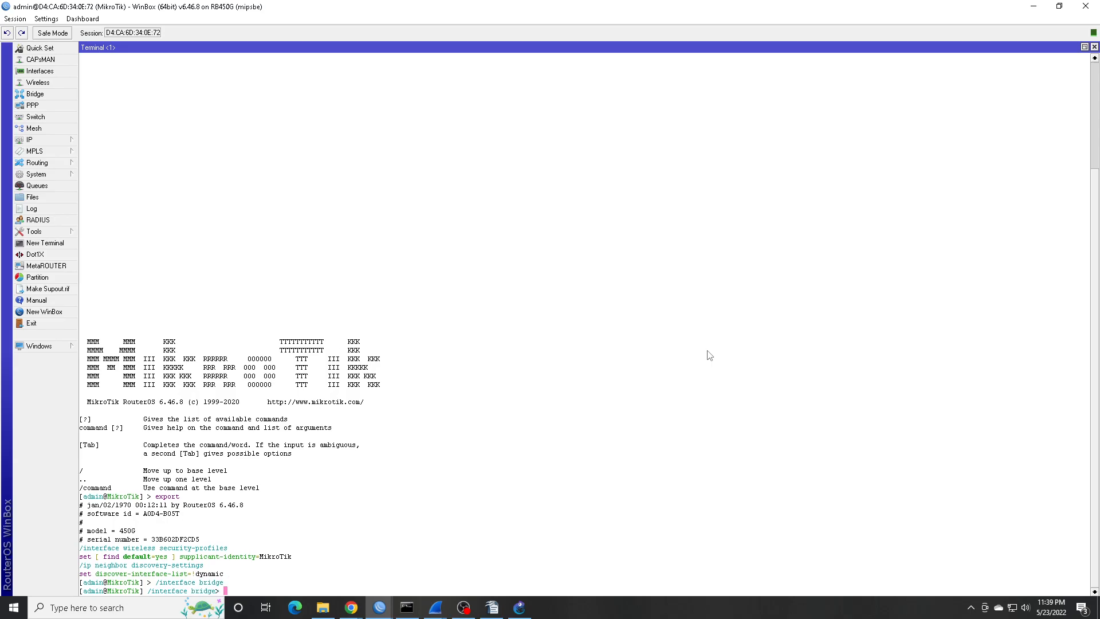
pyautogui.write('add name=LAN_BRIDGE arp=enabled')
pyautogui.press('Return')
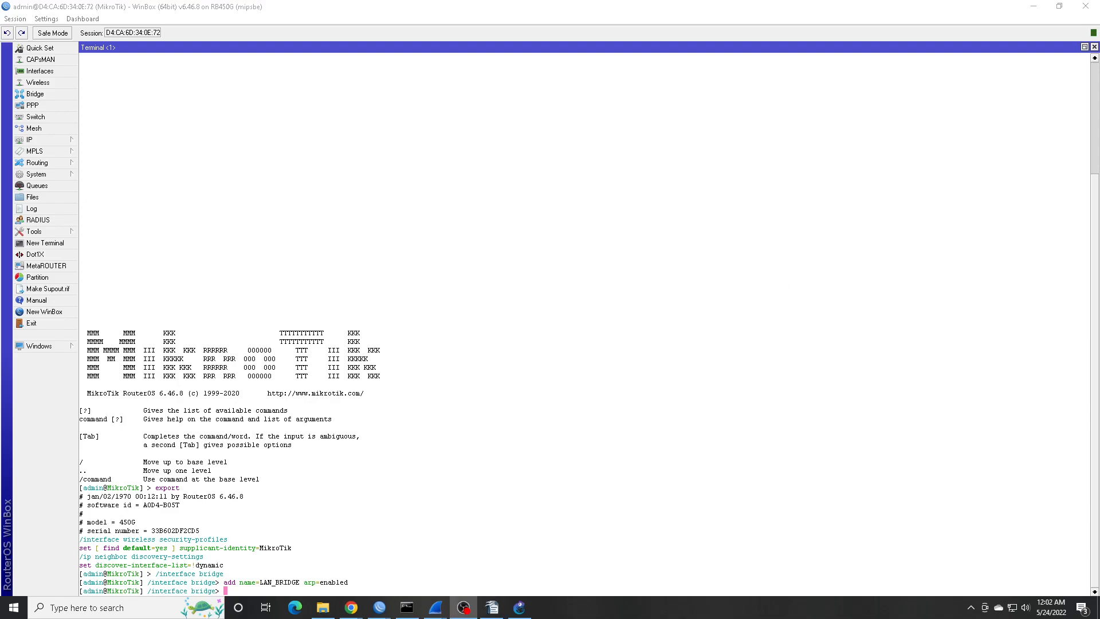
# Add a VLAN interface named client_vlan with vlan-id=10 on LAN_BRIDGE.
pyautogui.click(419, 510)
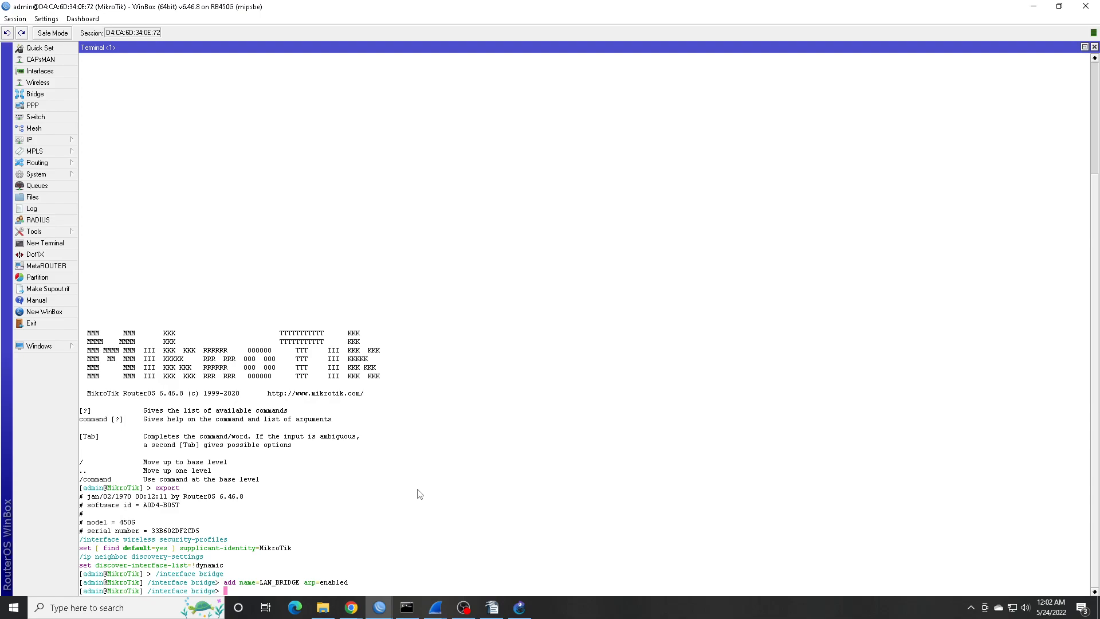
pyautogui.write('/interface vlan')
pyautogui.press('Return')
pyautogui.write('add interface=LA')
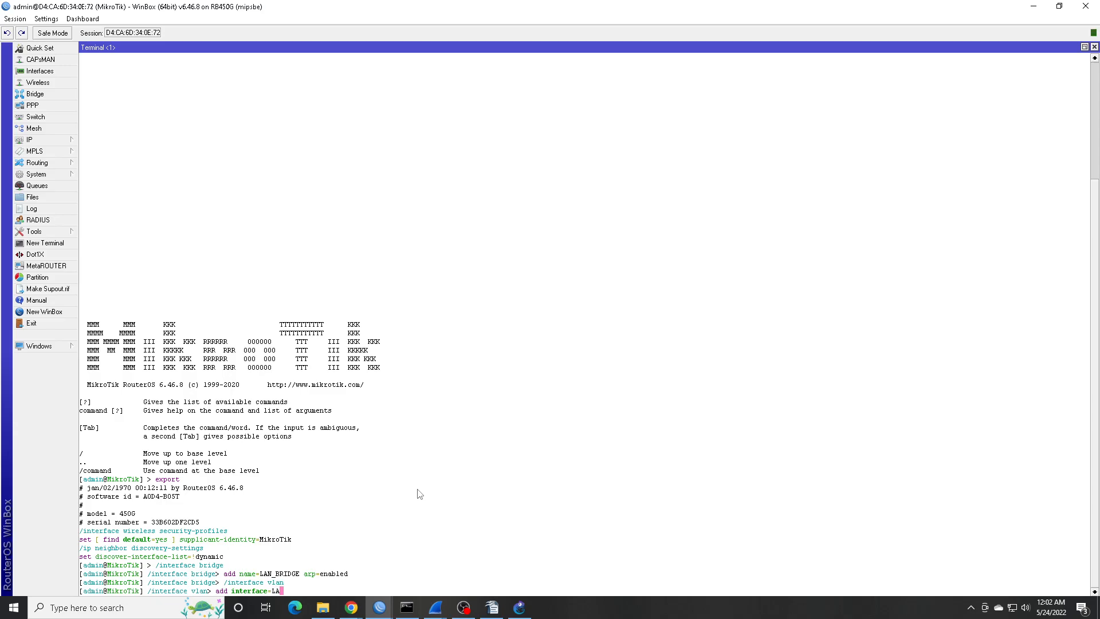
pyautogui.press('Tab')
pyautogui.write('name=client_vlan vlan-id=10')
pyautogui.press('Return')
# Reuse the client VLAN command to add a VLAN interface named voip_vlan with vlan-id=20 on LAN_BRIDGE.
pyautogui.press('Up')
pyautogui.press('Left')
pyautogui.press('Left')
pyautogui.press('Left')
pyautogui.press('Left')
pyautogui.press('Left')
pyautogui.press('Left')
pyautogui.press('Left')
pyautogui.press('Left')
pyautogui.press('Left')
pyautogui.press('Left')
pyautogui.press('Left')
pyautogui.press('Left')
pyautogui.press('Left')
pyautogui.press('Left')
pyautogui.press('Left')
pyautogui.press('Left')
pyautogui.press('Left')
pyautogui.press('Left')
pyautogui.press('Left')
pyautogui.press('Left')
pyautogui.press('Left')
pyautogui.press('Delete')
pyautogui.press('Delete')
pyautogui.press('Delete')
pyautogui.press('Delete')
pyautogui.press('Delete')
pyautogui.press('Delete')
pyautogui.press('Delete')
pyautogui.write('voip')
pyautogui.press('Right')
pyautogui.press('Right')
pyautogui.press('Right')
pyautogui.press('Right')
pyautogui.press('Right')
pyautogui.press('Right')
pyautogui.press('Right')
pyautogui.press('Right')
pyautogui.press('Right')
pyautogui.press('Right')
pyautogui.press('Right')
pyautogui.press('Right')
pyautogui.press('Right')
pyautogui.press('Right')
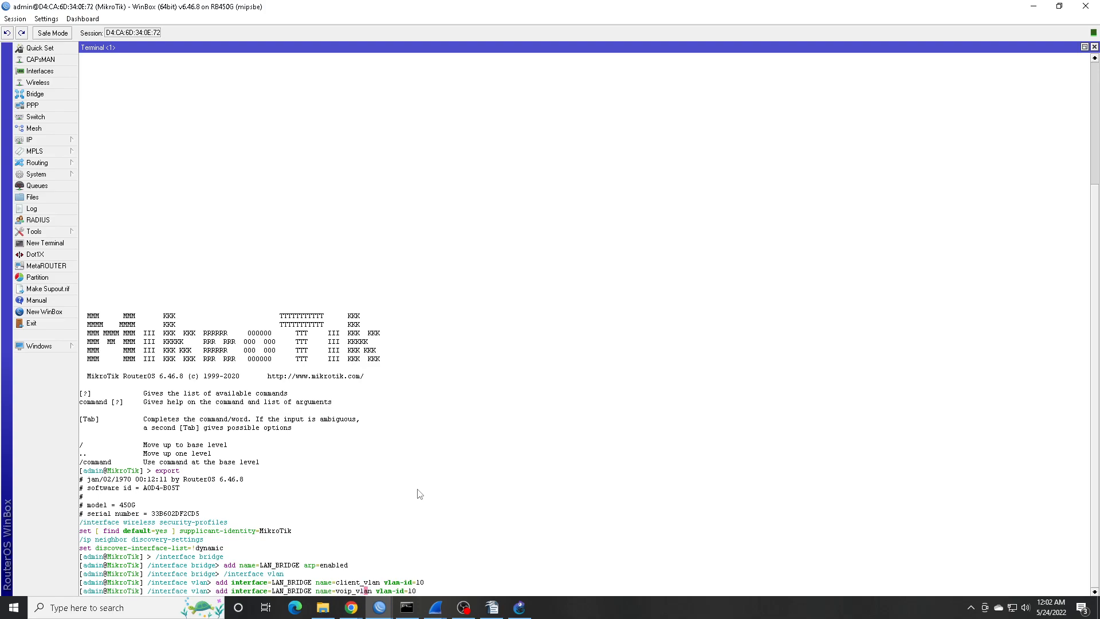
pyautogui.press('Delete')
pyautogui.write('2')
pyautogui.press('Return')
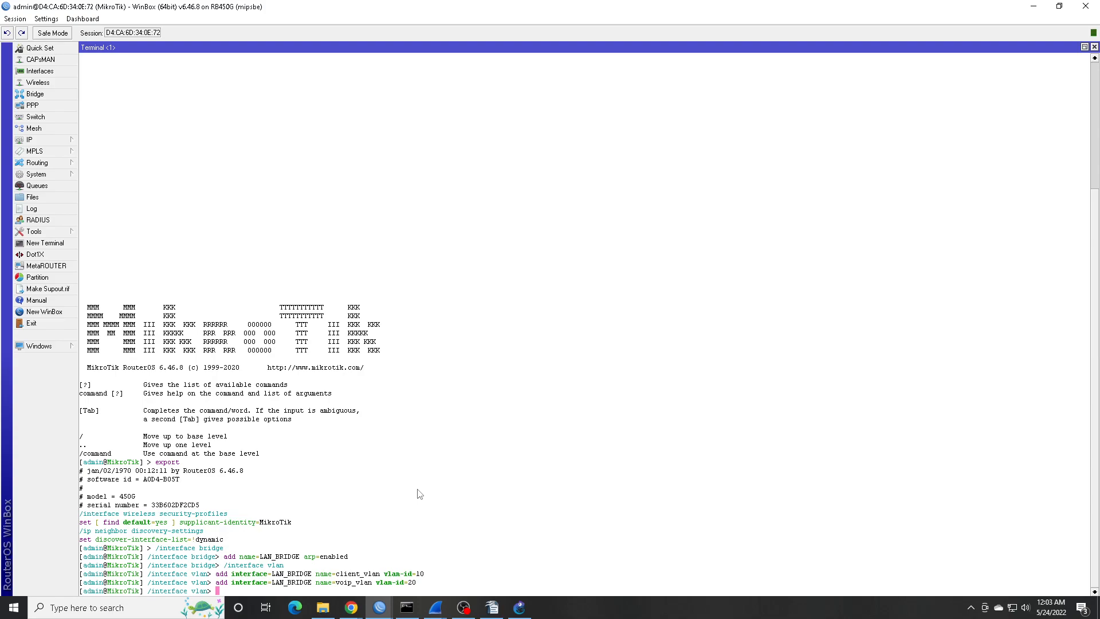
# Add an IP pool named default_pool with the range 192.168.0.5-192.168.0.10.
pyautogui.write('/ip pool')
pyautogui.press('Return')
pyautogui.write('add name=')
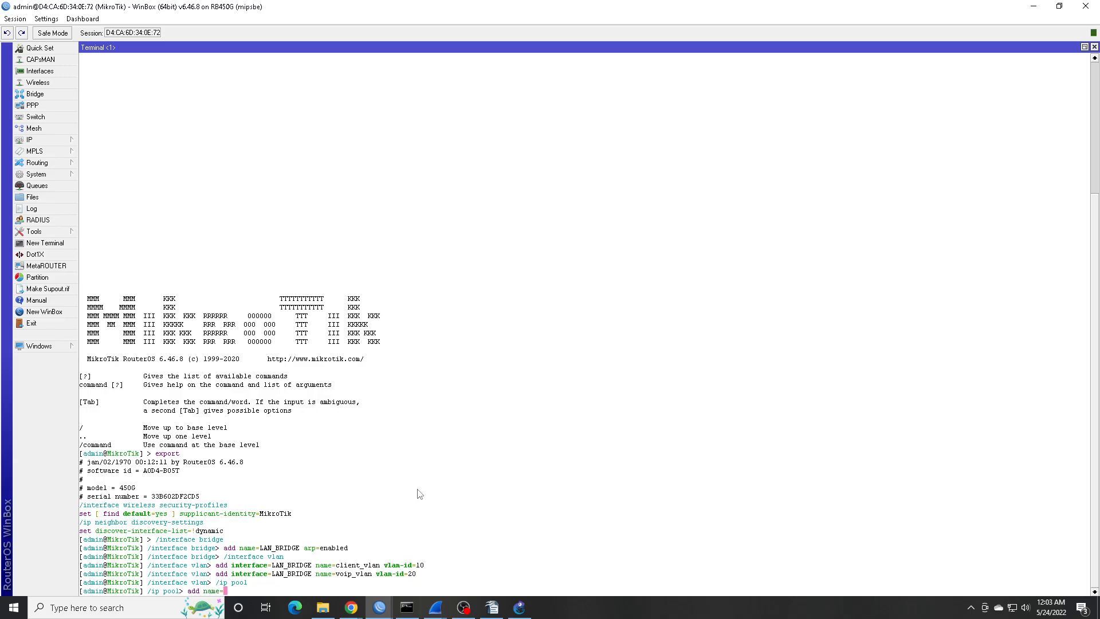
pyautogui.write('default_pool')
pyautogui.press('BackSpace')
pyautogui.write('l')
pyautogui.press('Tab')
pyautogui.press('Tab')
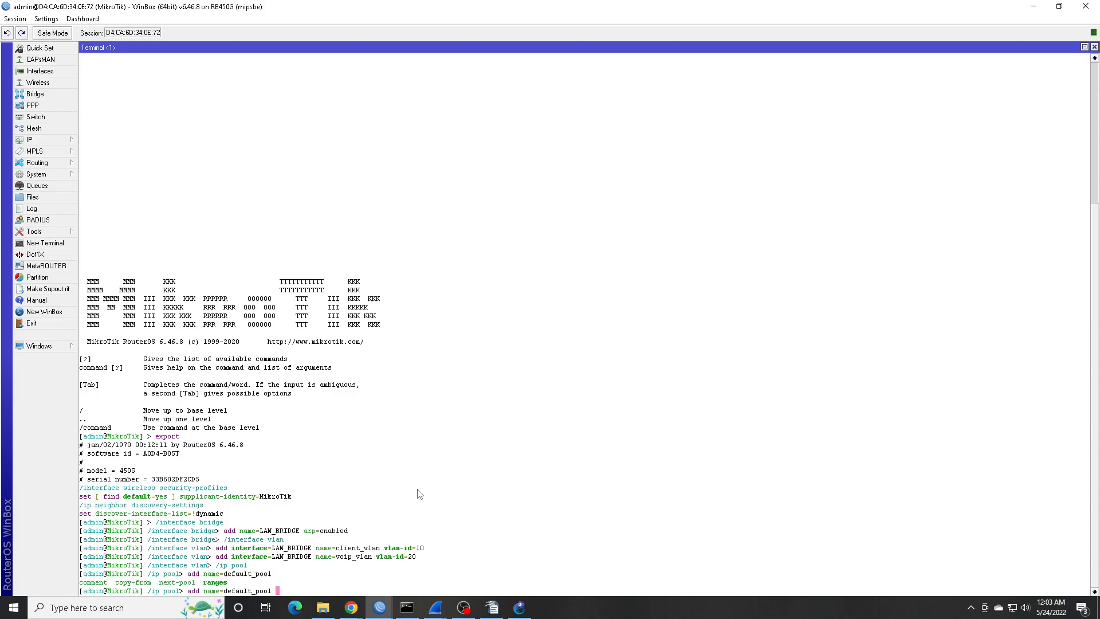
pyautogui.write('l')
pyautogui.press('BackSpace')
pyautogui.press('BackSpace')
pyautogui.write('ranges=192.168.0.5-192.168.0.10')
pyautogui.press('Return')
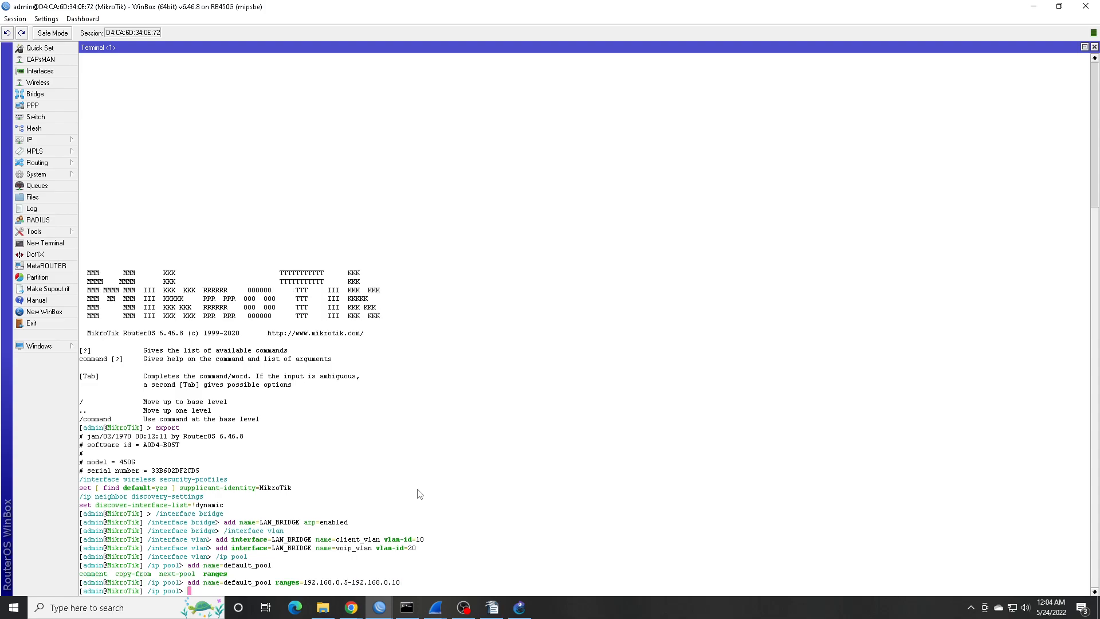
# Add an IP pool named client_pool with the range 192.168.1.20-192.168.1.254.
pyautogui.write('add name=client_pool ranges=192.168.1.20-192.168.')
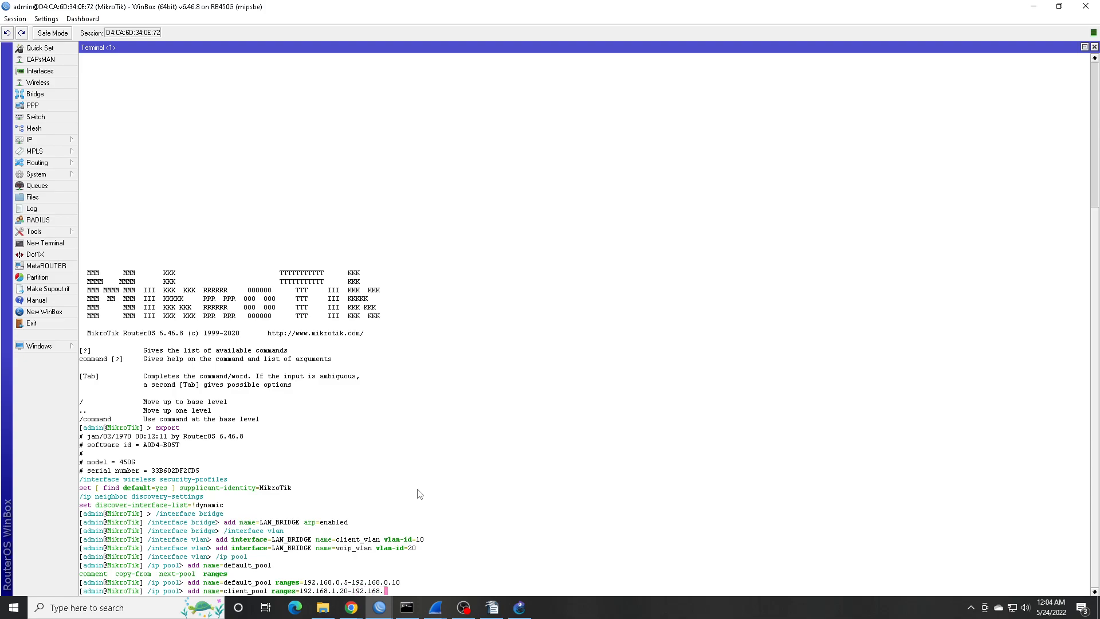
pyautogui.write('1.254')
pyautogui.press('Return')
# Reuse the client pool command to add an IP pool named voip_pool with the range 192.168.2.20-192.168.2.254.
pyautogui.press('Up')
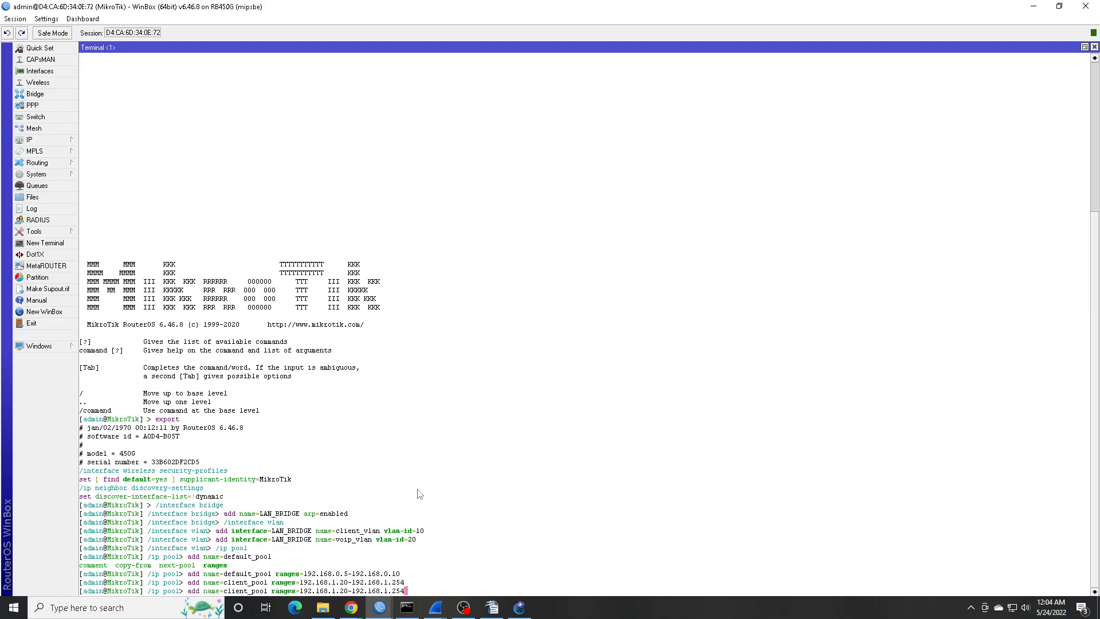
pyautogui.press('Left')
pyautogui.press('Left')
pyautogui.press('Left')
pyautogui.press('Left')
pyautogui.press('BackSpace')
pyautogui.write('2')
pyautogui.press('Left')
pyautogui.press('Left')
pyautogui.press('Left')
pyautogui.press('Left')
pyautogui.press('Left')
pyautogui.press('Left')
pyautogui.press('Left')
pyautogui.press('Left')
pyautogui.press('Left')
pyautogui.press('Left')
pyautogui.press('Left')
pyautogui.press('Left')
pyautogui.press('Left')
pyautogui.press('Left')
pyautogui.press('Left')
pyautogui.press('Left')
pyautogui.press('Left')
pyautogui.press('Left')
pyautogui.press('Left')
pyautogui.press('Left')
pyautogui.press('Left')
pyautogui.press('Left')
pyautogui.press('Left')
pyautogui.press('Left')
pyautogui.press('Left')
pyautogui.press('Left')
pyautogui.press('Left')
pyautogui.press('Left')
pyautogui.press('Left')
pyautogui.press('Left')
pyautogui.press('Left')
pyautogui.press('Left')
pyautogui.press('Left')
pyautogui.press('BackSpace')
pyautogui.press('BackSpace')
pyautogui.press('BackSpace')
pyautogui.press('BackSpace')
pyautogui.press('BackSpace')
pyautogui.press('BackSpace')
pyautogui.write('voip')
pyautogui.press('Return')
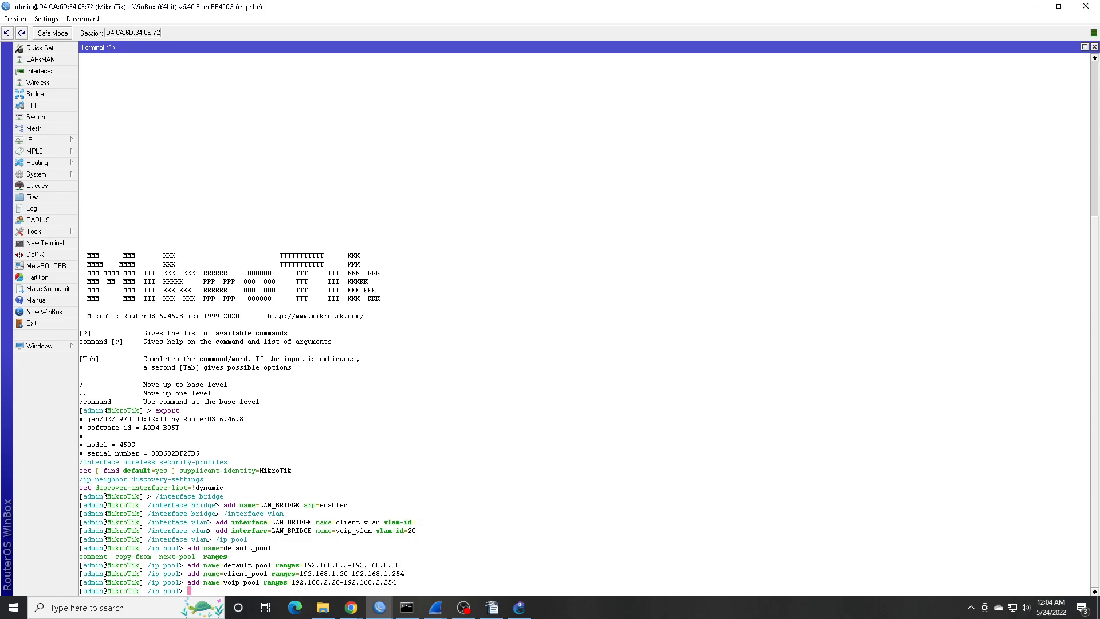
# Add an enabled DHCP server named trunk_dhcp on LAN_BRIDGE, using default_pool, authoritative=after-2sec-delay and a 3d lease time.
pyautogui.hotkey('alt', 'Tab')
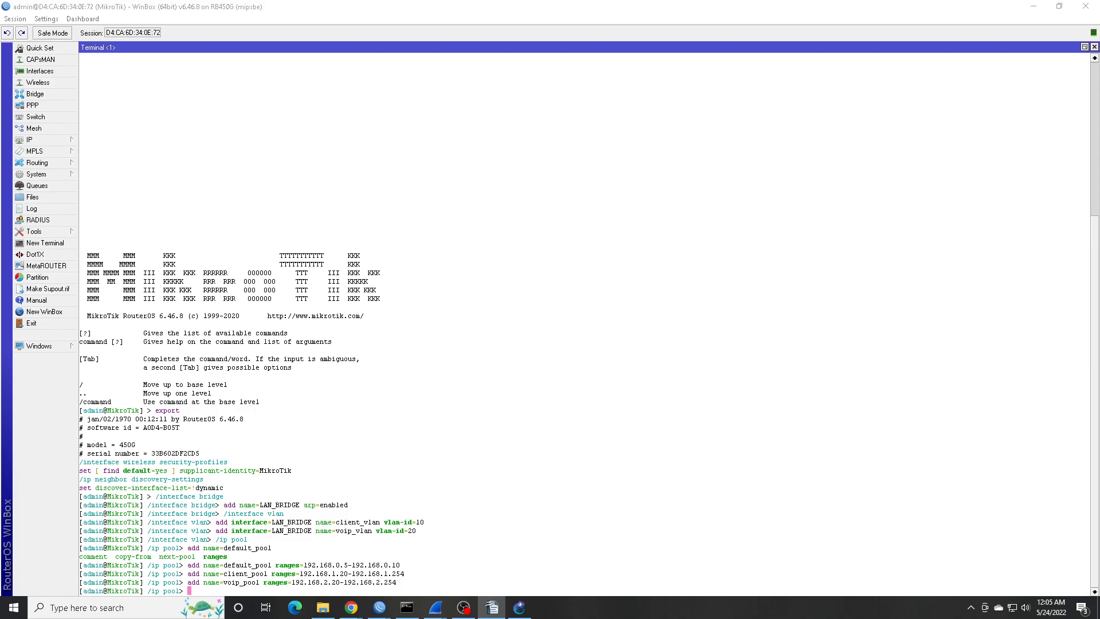
pyautogui.click(642, 485)
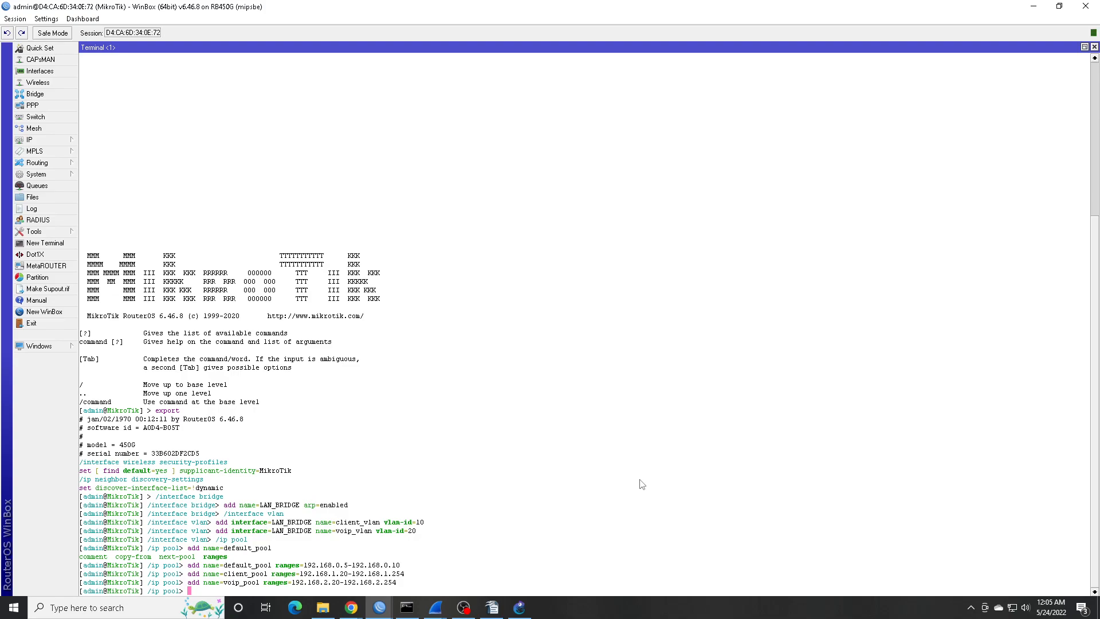
pyautogui.write('..')
pyautogui.press('Return')
pyautogui.write('dhcp-server')
pyautogui.press('Return')
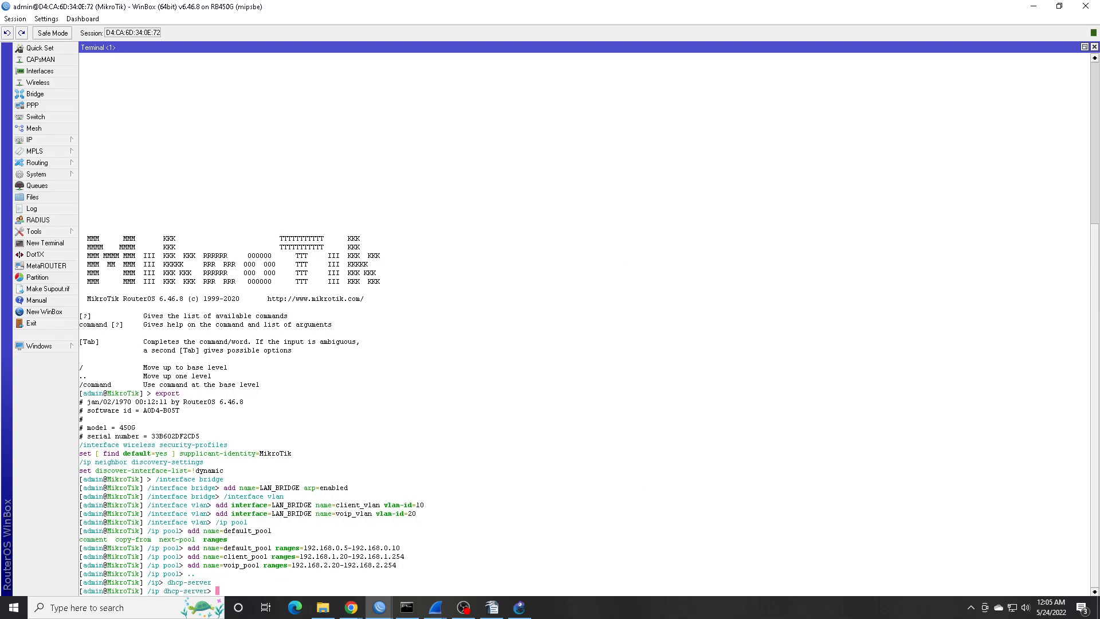
pyautogui.hotkey('alt', 'Tab')
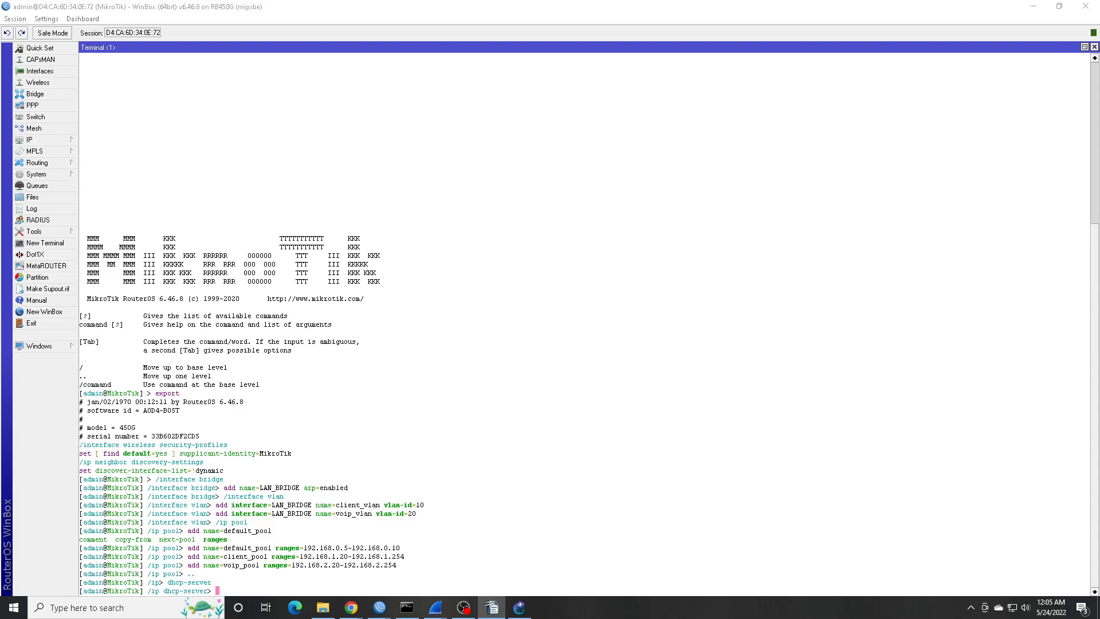
pyautogui.click(571, 514)
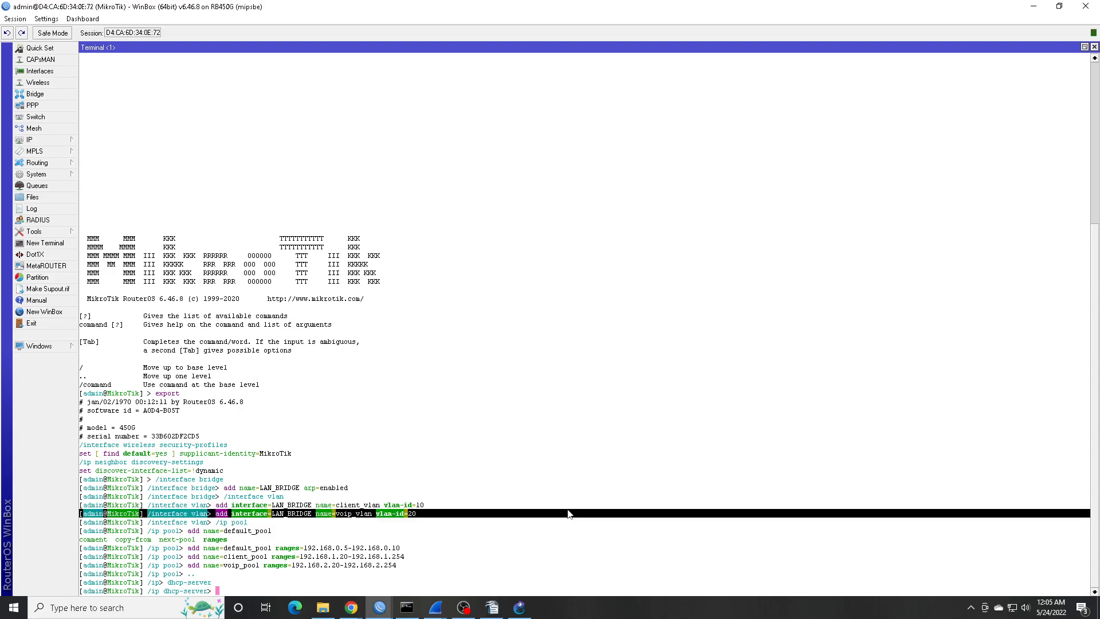
pyautogui.write('add address-pool=')
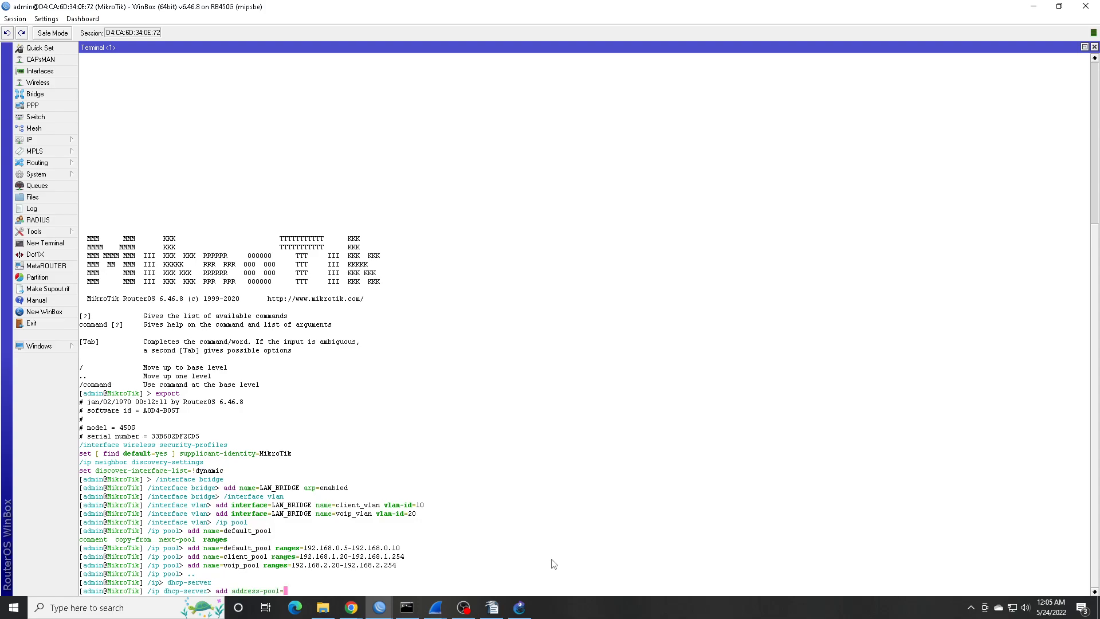
pyautogui.write('defa')
pyautogui.press('Tab')
pyautogui.write('aut')
pyautogui.press('Tab')
pyautogui.write('after-2')
pyautogui.press('Tab')
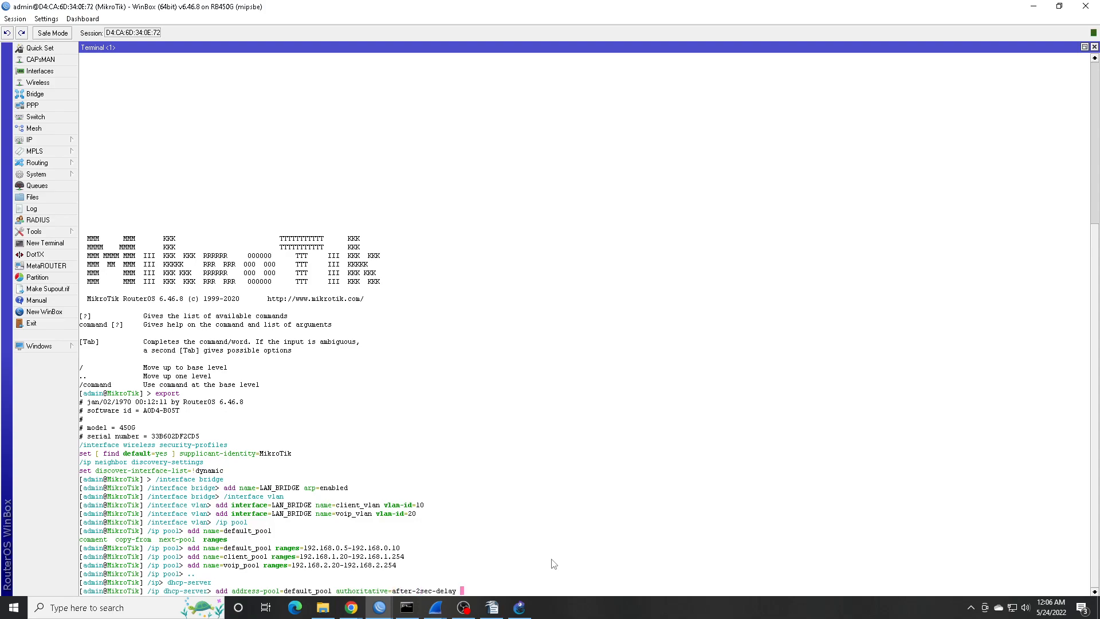
pyautogui.write('dis')
pyautogui.press('Tab')
pyautogui.write('no int')
pyautogui.press('Tab')
pyautogui.write('LA')
pyautogui.press('Tab')
pyautogui.write('lease-ti')
pyautogui.press('Tab')
pyautogui.write('3')
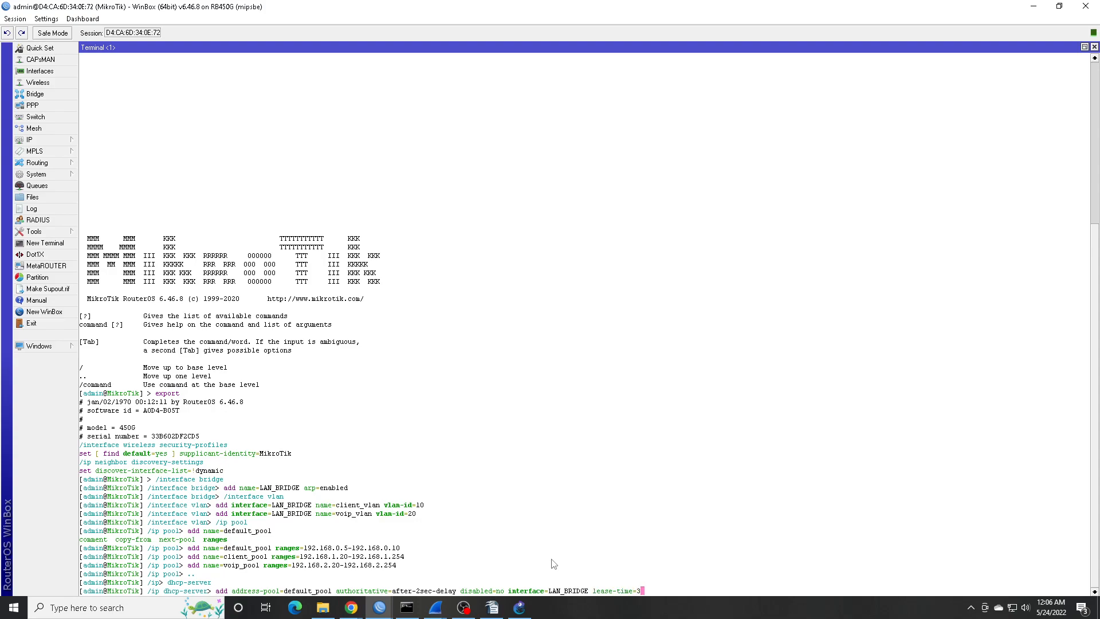
pyautogui.write('d name=trunk_dc')
pyautogui.press('BackSpace')
pyautogui.write('hcp')
pyautogui.press('Return')
# Add an enabled DHCP server named client_dhcp on client_vlan, using client_pool, authoritative=after-2sec-delay and a 3d lease time.
pyautogui.write('add ')
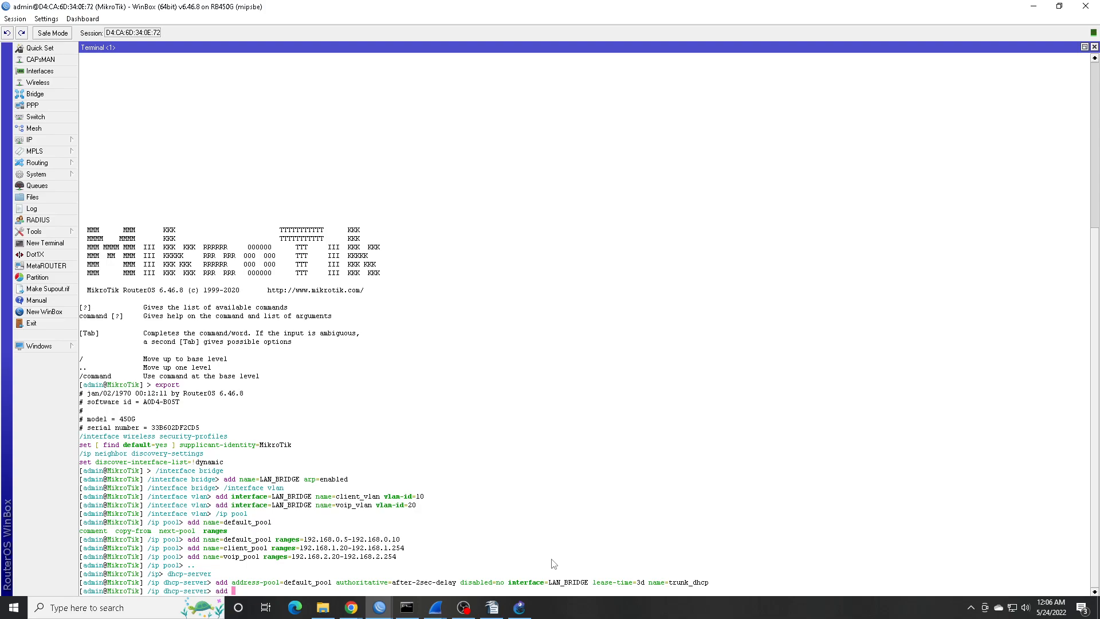
pyautogui.write('address-pool=client_pool authoritative=after-2sec-delay ')
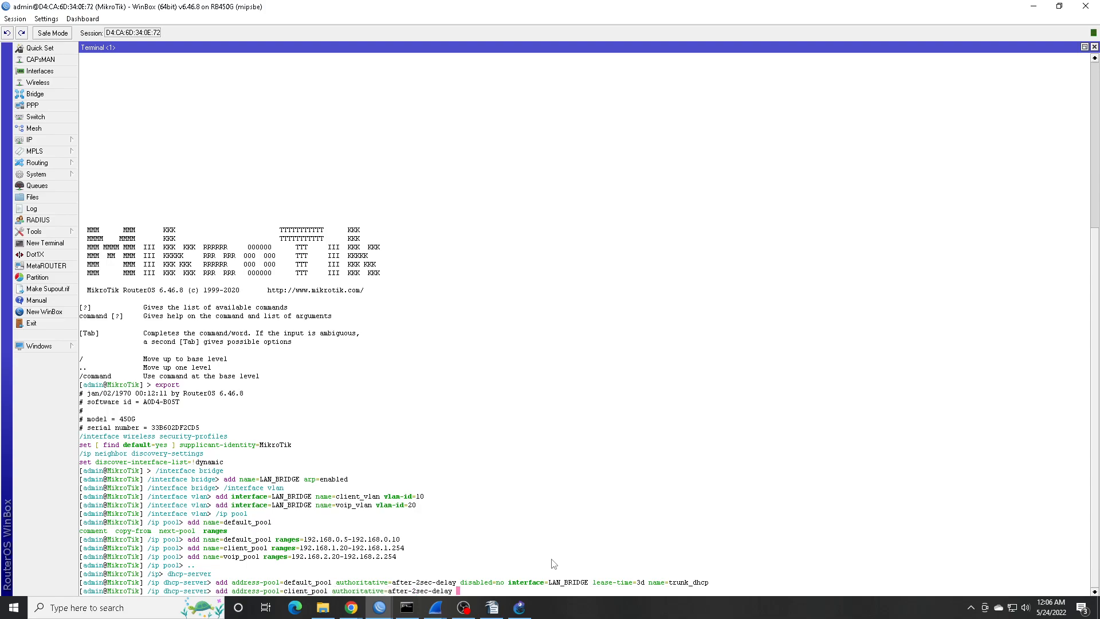
pyautogui.write('disabled=no interface=client_vlan lease-time=3d name=')
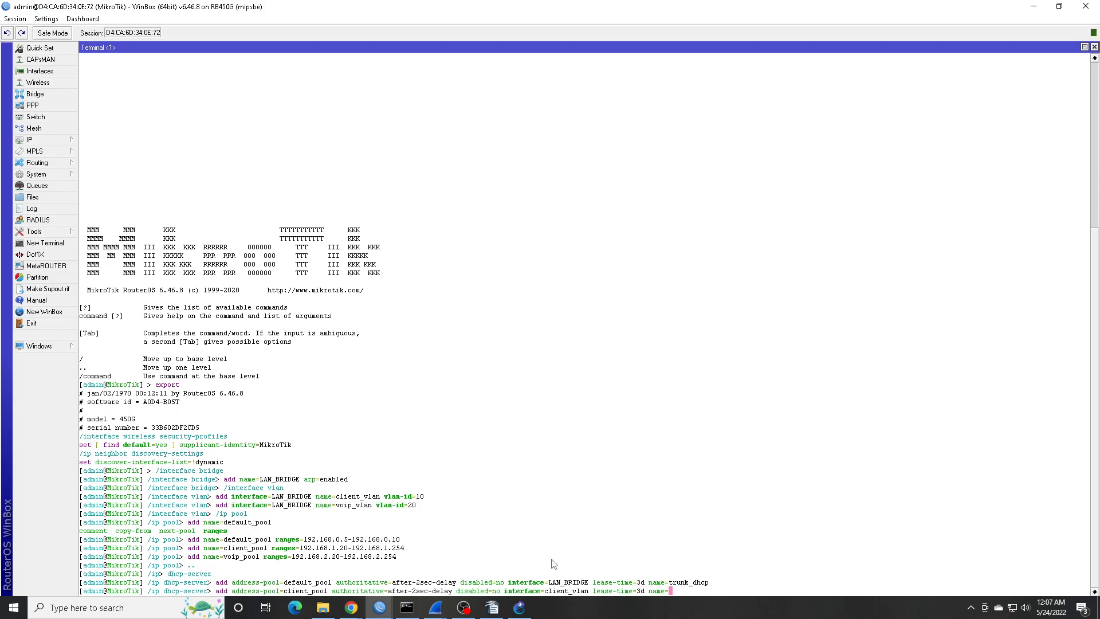
pyautogui.write('client_dhcp')
pyautogui.press('Return')
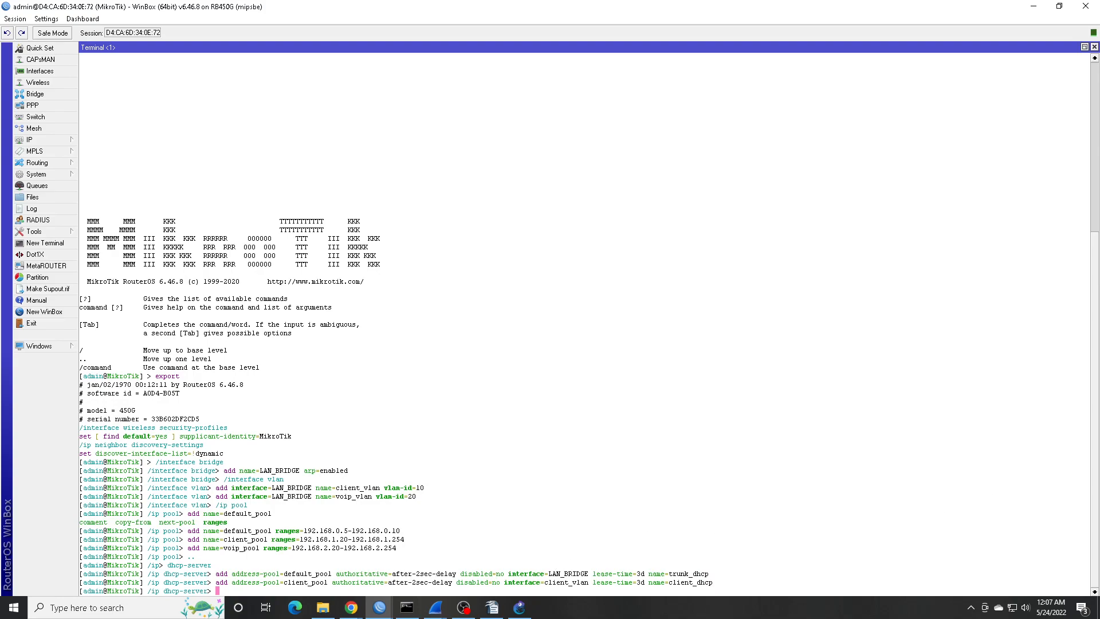
pyautogui.hotkey('alt', 'Tab')
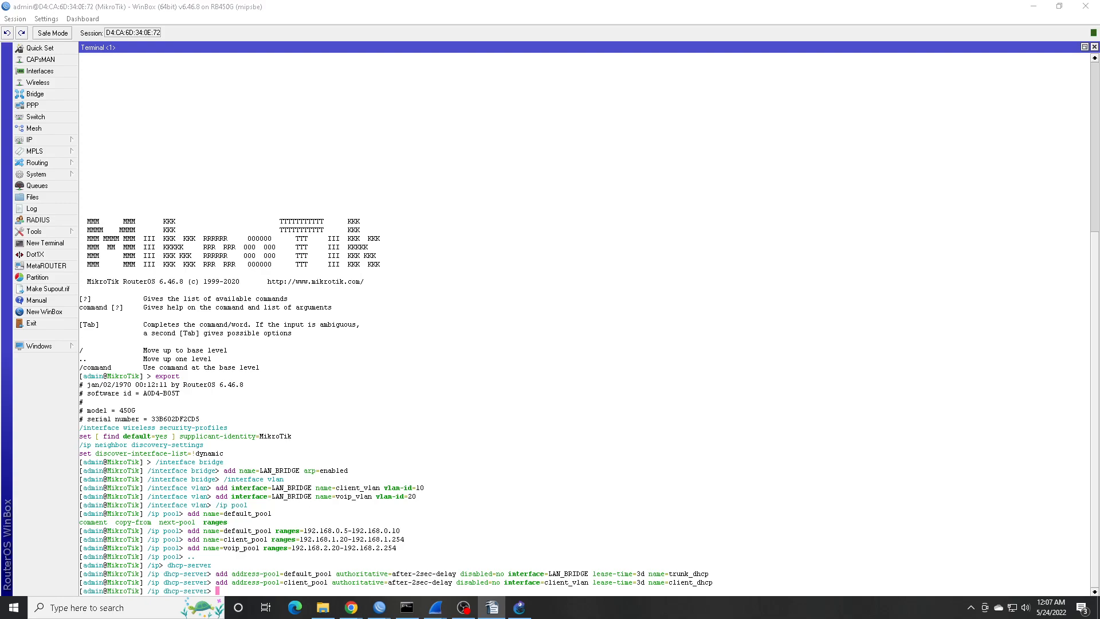
# Reuse the client_dhcp server command and change its address pool to voip_pool.
pyautogui.click(659, 445)
pyautogui.press('Up')
pyautogui.press('Left')
pyautogui.press('Left')
pyautogui.press('Left')
pyautogui.press('Left')
pyautogui.press('Left')
pyautogui.press('Left')
pyautogui.press('Left')
pyautogui.press('Left')
pyautogui.press('Left')
pyautogui.press('Left')
pyautogui.press('Left')
pyautogui.press('Left')
pyautogui.press('Left')
pyautogui.press('Left')
pyautogui.press('Left')
pyautogui.press('Left')
pyautogui.press('Left')
pyautogui.press('Left')
pyautogui.press('Left')
pyautogui.press('Left')
pyautogui.press('Left')
pyautogui.press('Left')
pyautogui.press('Left')
pyautogui.press('Left')
pyautogui.press('Left')
pyautogui.press('Left')
pyautogui.press('Left')
pyautogui.press('Left')
pyautogui.press('Left')
pyautogui.press('Left')
pyautogui.press('Left')
pyautogui.press('Left')
pyautogui.press('Left')
pyautogui.press('Left')
pyautogui.press('Left')
pyautogui.press('Left')
pyautogui.press('Left')
pyautogui.press('Left')
pyautogui.press('Left')
pyautogui.press('Left')
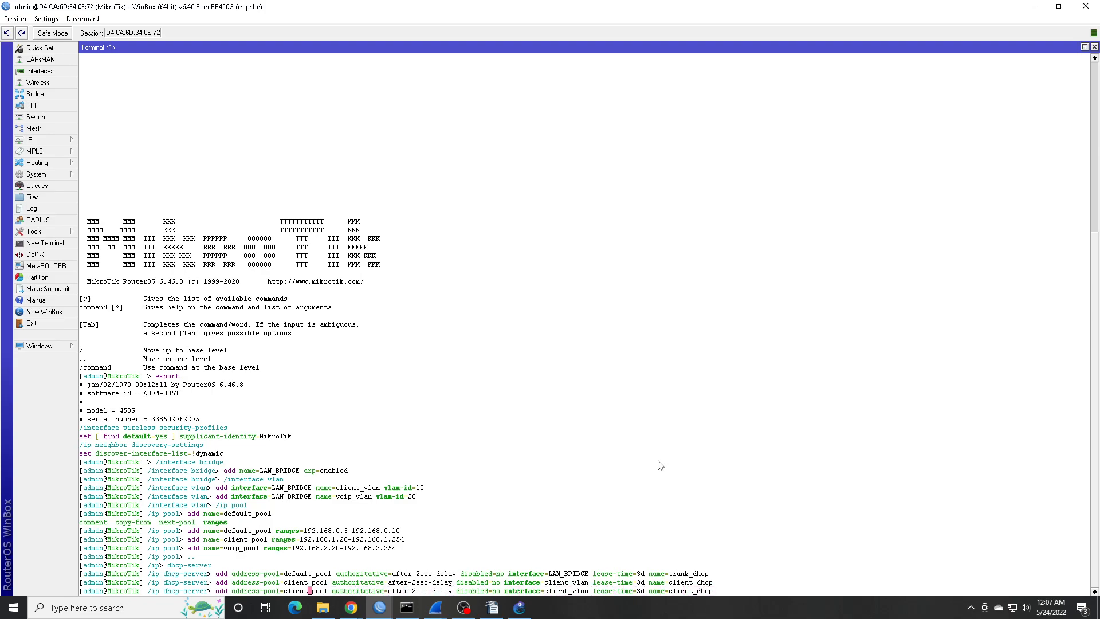
pyautogui.press('BackSpace')
pyautogui.press('BackSpace')
pyautogui.press('BackSpace')
pyautogui.press('BackSpace')
pyautogui.press('BackSpace')
pyautogui.press('BackSpace')
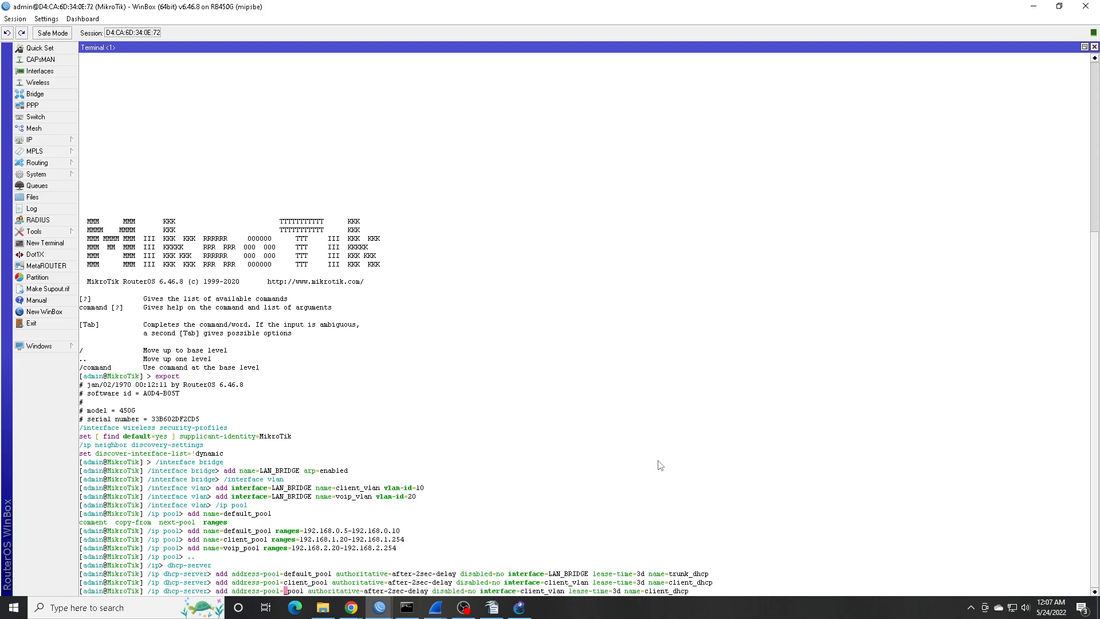
pyautogui.write('voip_pool')
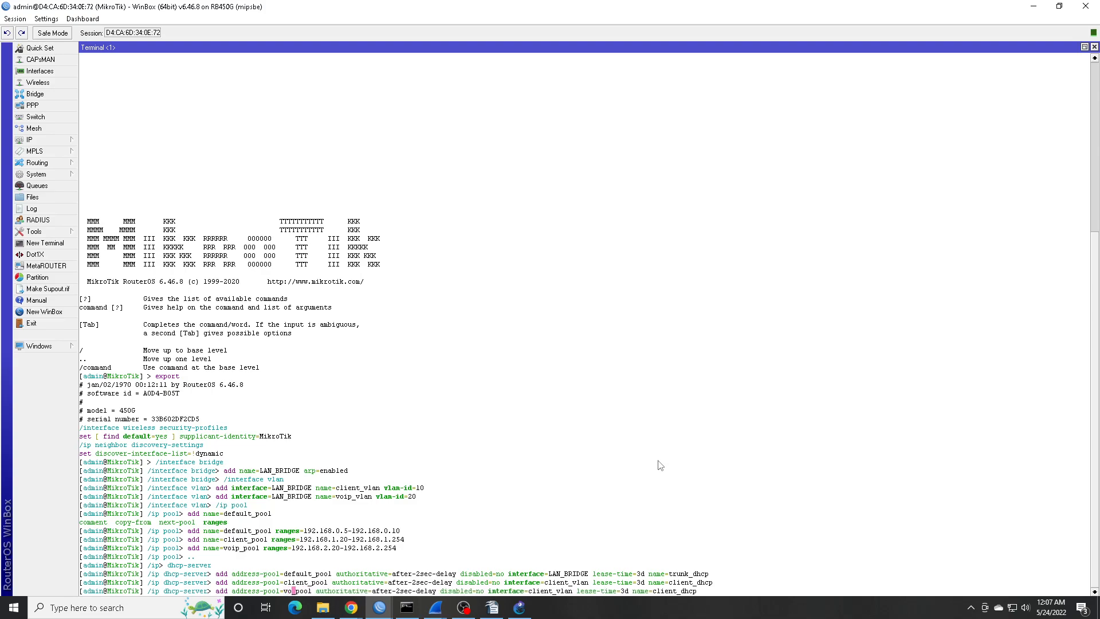
pyautogui.press('Delete')
pyautogui.press('Delete')
pyautogui.press('Delete')
pyautogui.press('Delete')
pyautogui.press('Delete')
pyautogui.press('Delete')
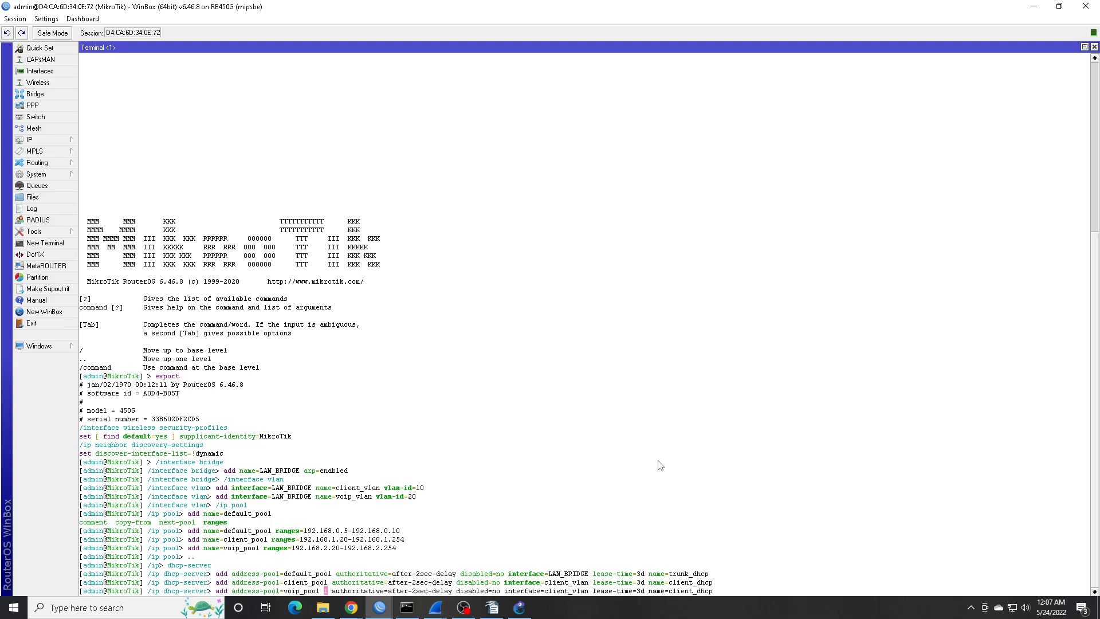
# Change the interface in the recalled DHCP server command to voip_vlan.
pyautogui.press('Right')
pyautogui.press('Right')
pyautogui.press('Right')
pyautogui.press('Right')
pyautogui.press('Right')
pyautogui.press('Right')
pyautogui.press('Right')
pyautogui.press('Right')
pyautogui.press('Right')
pyautogui.press('Right')
pyautogui.press('Right')
pyautogui.press('Right')
pyautogui.press('Right')
pyautogui.press('Right')
pyautogui.press('Right')
pyautogui.press('Right')
pyautogui.press('Right')
pyautogui.press('Right')
pyautogui.press('Right')
pyautogui.press('Right')
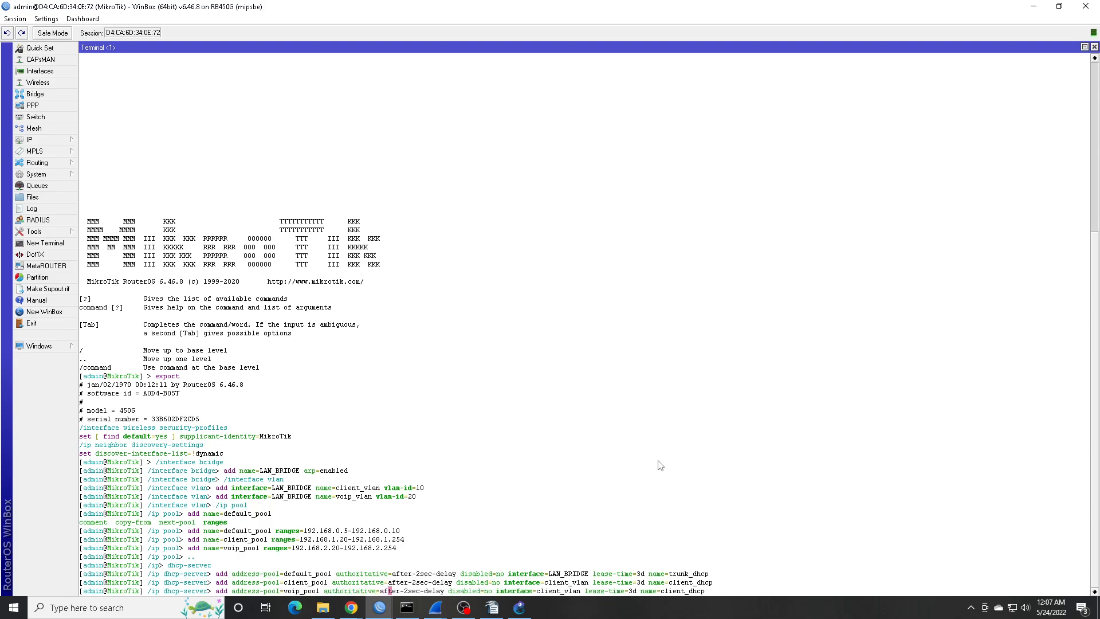
pyautogui.press('Right')
pyautogui.press('Right')
pyautogui.press('Right')
pyautogui.press('Right')
pyautogui.press('Right')
pyautogui.press('Right')
pyautogui.press('Right')
pyautogui.press('Delete')
pyautogui.press('Delete')
pyautogui.press('Delete')
pyautogui.press('Delete')
pyautogui.press('Delete')
pyautogui.press('Delete')
pyautogui.press('Delete')
pyautogui.press('Delete')
pyautogui.press('Delete')
pyautogui.press('Delete')
pyautogui.press('Delete')
pyautogui.write('v')
pyautogui.press('Tab')
pyautogui.press('Delete')
# Set the DHCP server name in the recalled command to voip_dhcp and run it.
pyautogui.press('Right')
pyautogui.press('Right')
pyautogui.press('Right')
pyautogui.press('Right')
pyautogui.press('Right')
pyautogui.press('Right')
pyautogui.press('Right')
pyautogui.press('Right')
pyautogui.press('Right')
pyautogui.press('Right')
pyautogui.press('Right')
pyautogui.press('Right')
pyautogui.press('Right')
pyautogui.press('Right')
pyautogui.press('Right')
pyautogui.press('Right')
pyautogui.press('Right')
pyautogui.press('Right')
pyautogui.press('Right')
pyautogui.press('Delete')
pyautogui.press('Delete')
pyautogui.press('Delete')
pyautogui.press('Delete')
pyautogui.press('Delete')
pyautogui.press('Delete')
pyautogui.write('voip')
pyautogui.press('Return')
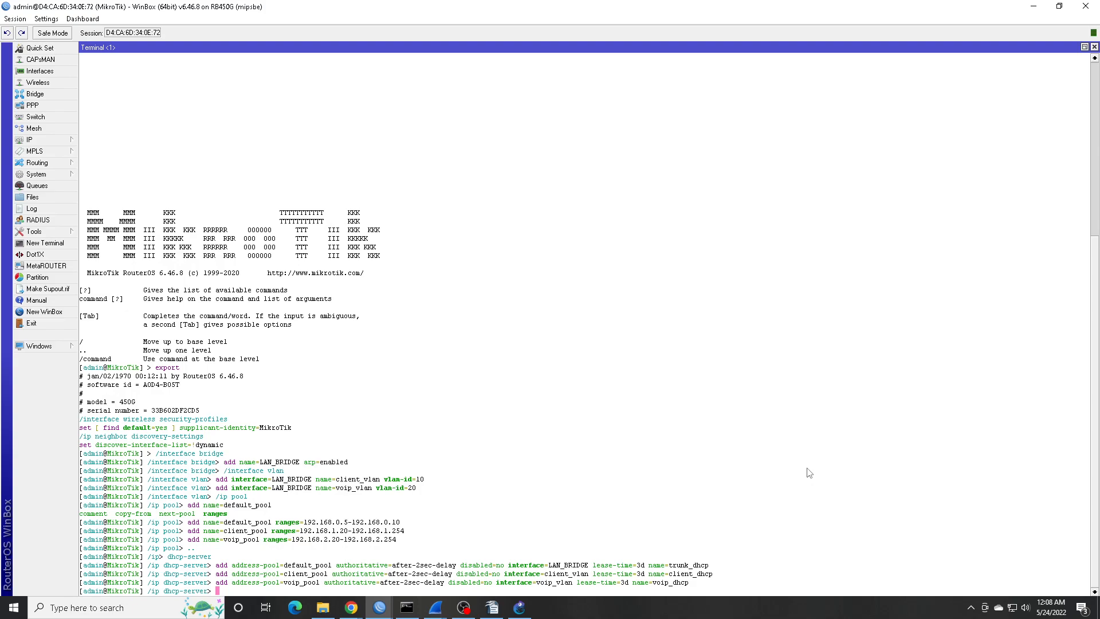
# Add ether2 as a bridge port of LAN_BRIDGE with hw=no at the /interface bridge port level.
pyautogui.write('/interface bridge port')
pyautogui.press('Return')
pyautogui.write('add br')
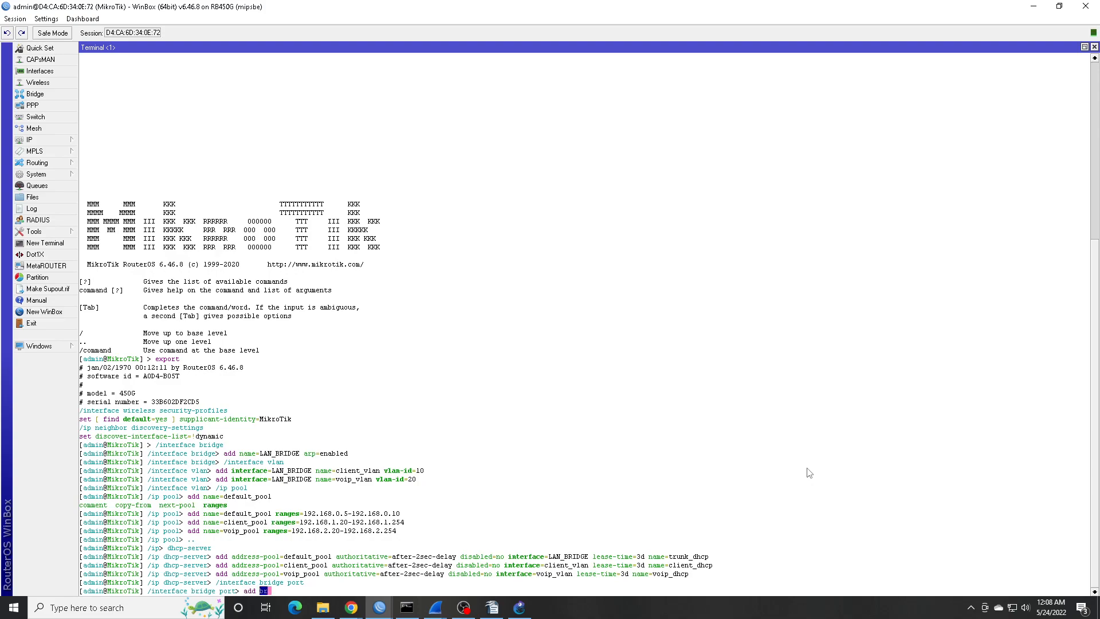
pyautogui.press('Tab')
pyautogui.write('LA')
pyautogui.press('Tab')
pyautogui.write('hw=no inter')
pyautogui.press('Tab')
pyautogui.write('ether')
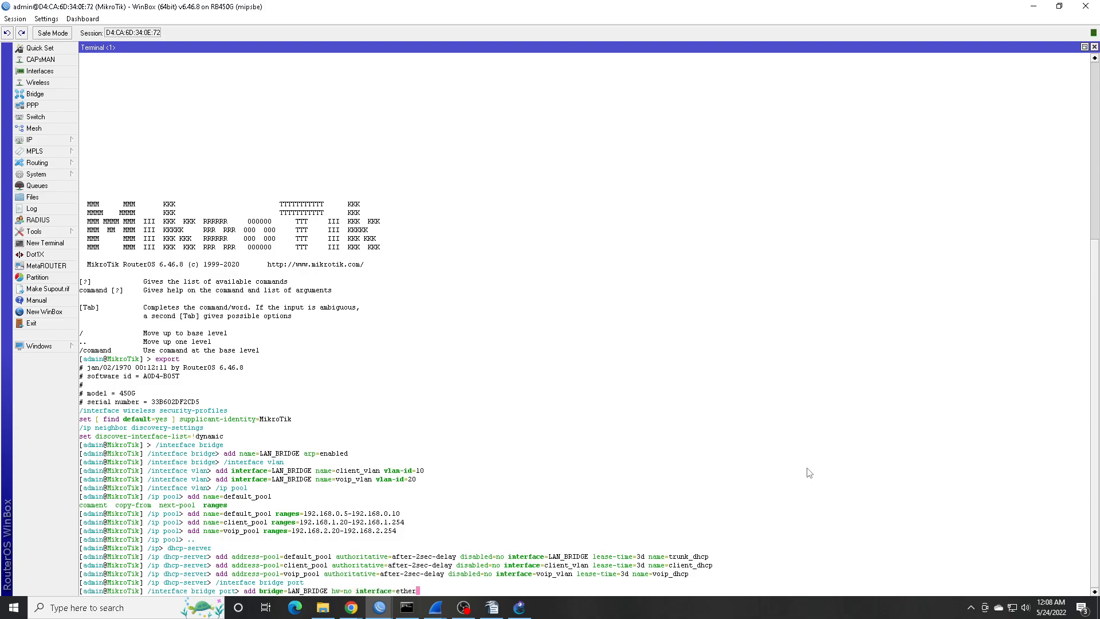
pyautogui.write('2')
pyautogui.press('Return')
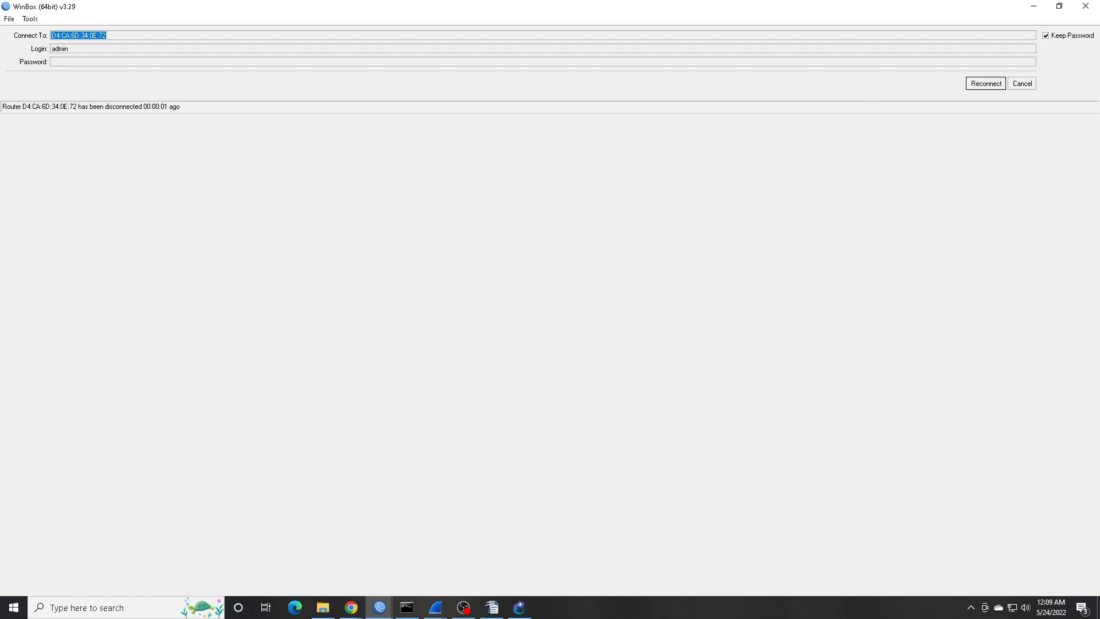
# Reconnect to the router and assign the IP address 192.168.0.1/24 with network 192.168.0.0 to LAN_BRIDGE.
pyautogui.click(986, 84)
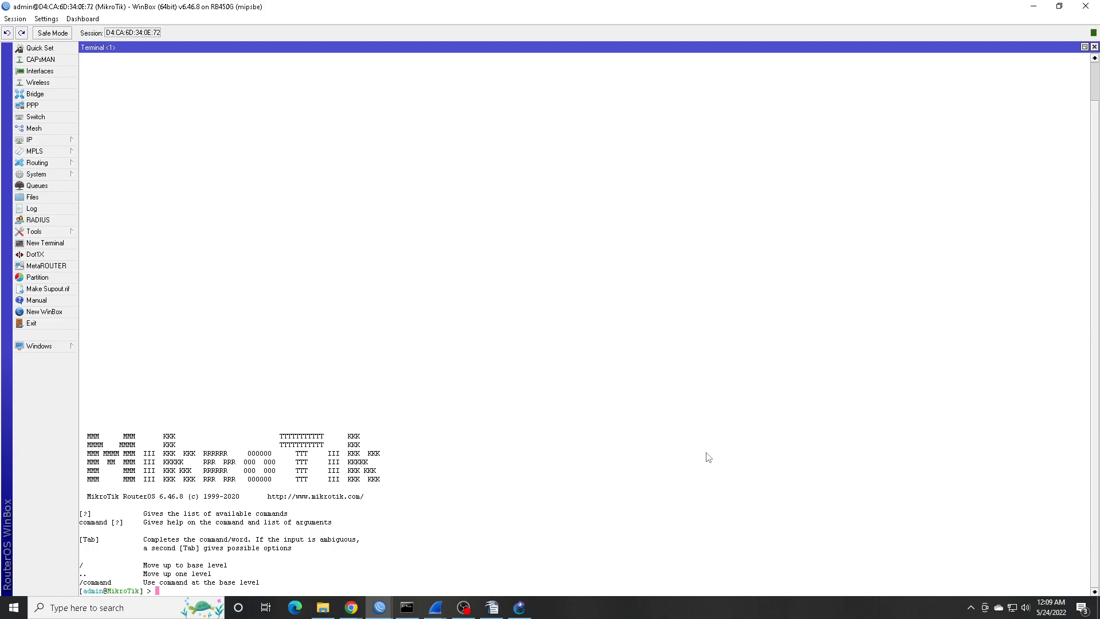
pyautogui.write('ip address')
pyautogui.press('Return')
pyautogui.write('add ad')
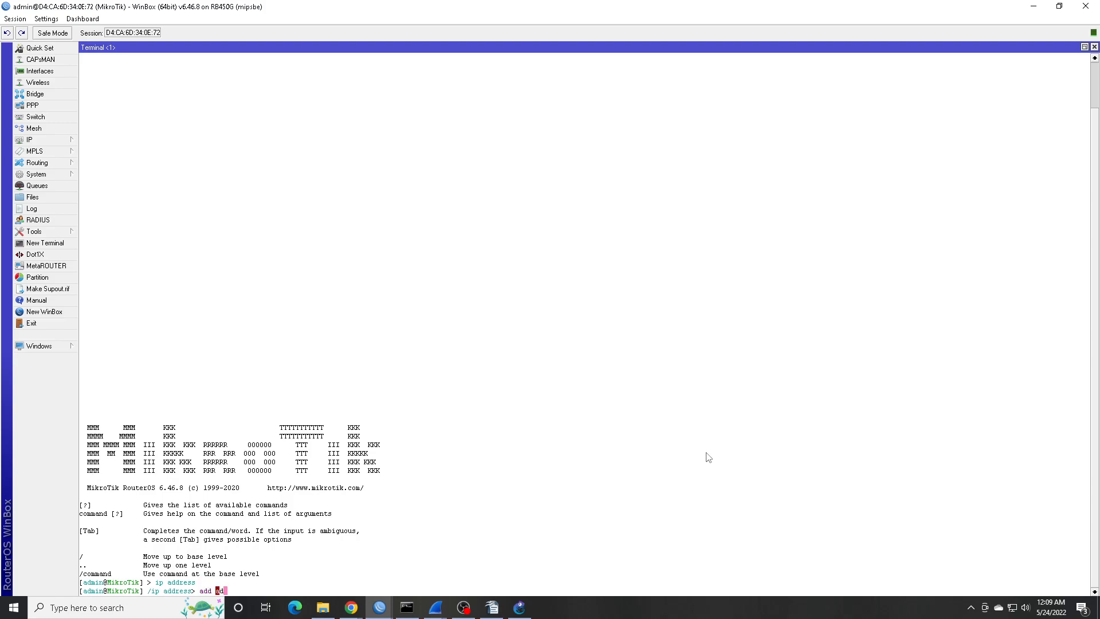
pyautogui.press('Tab')
pyautogui.write('192.168.0.1/24 interface=LAN')
pyautogui.press('Tab')
pyautogui.write('net')
pyautogui.press('Tab')
pyautogui.write('192.168.0.0')
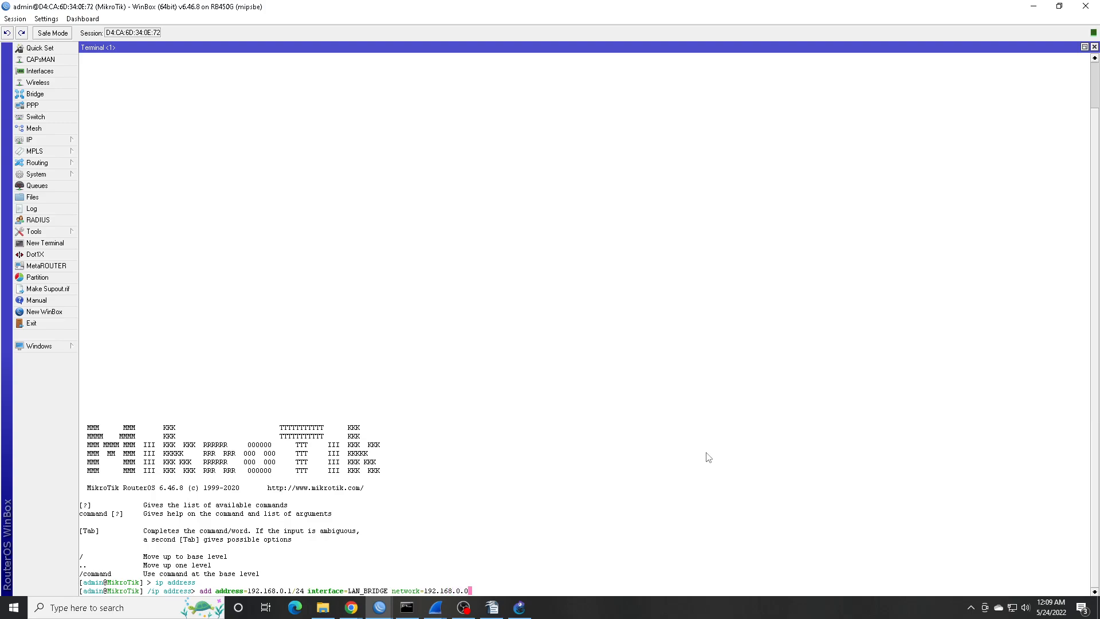
pyautogui.press('Return')
# Try to assign the IP address 192.168.1.1/24 to client_vlan.
pyautogui.write('add address=')
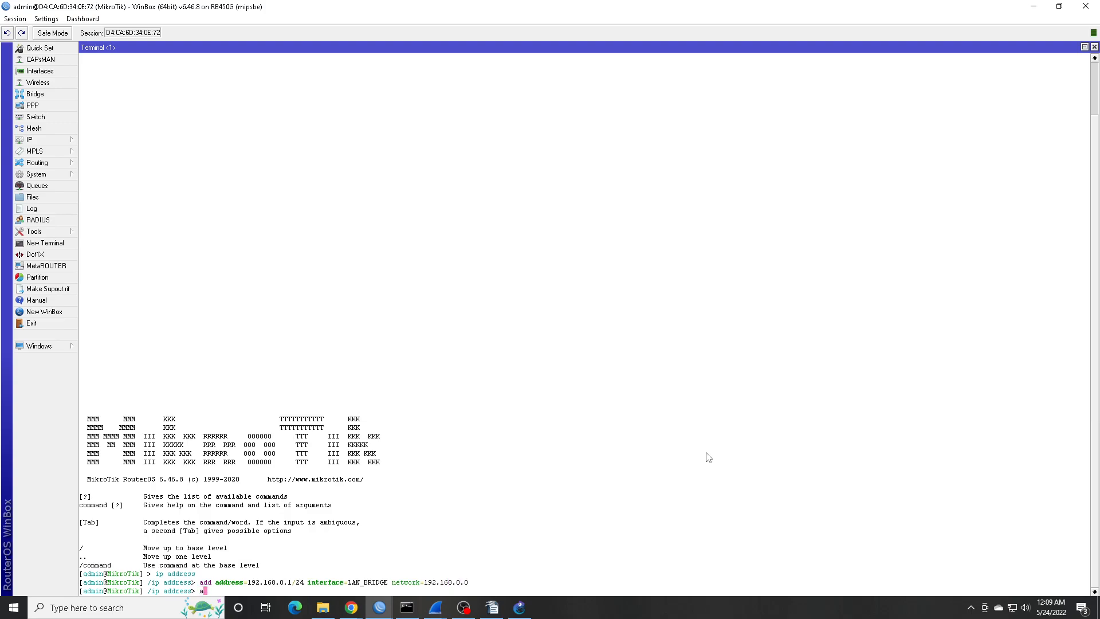
pyautogui.write('192.168.1.1/24 interface=client_vlan ne')
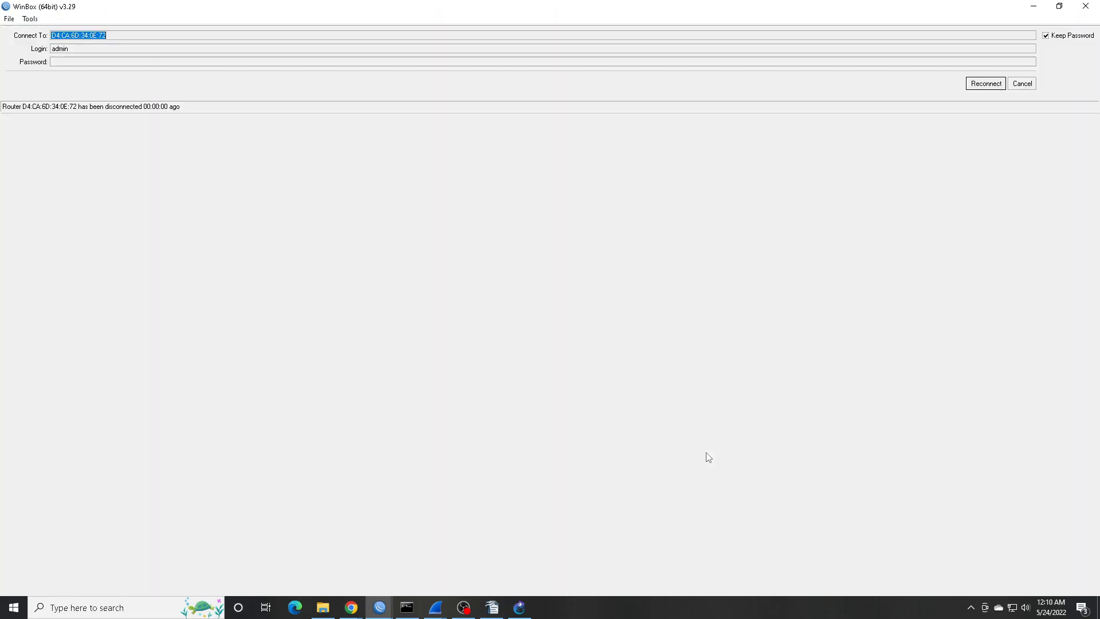
# Reconnect to the router and enter the /ip address level in the terminal.
pyautogui.click(987, 84)
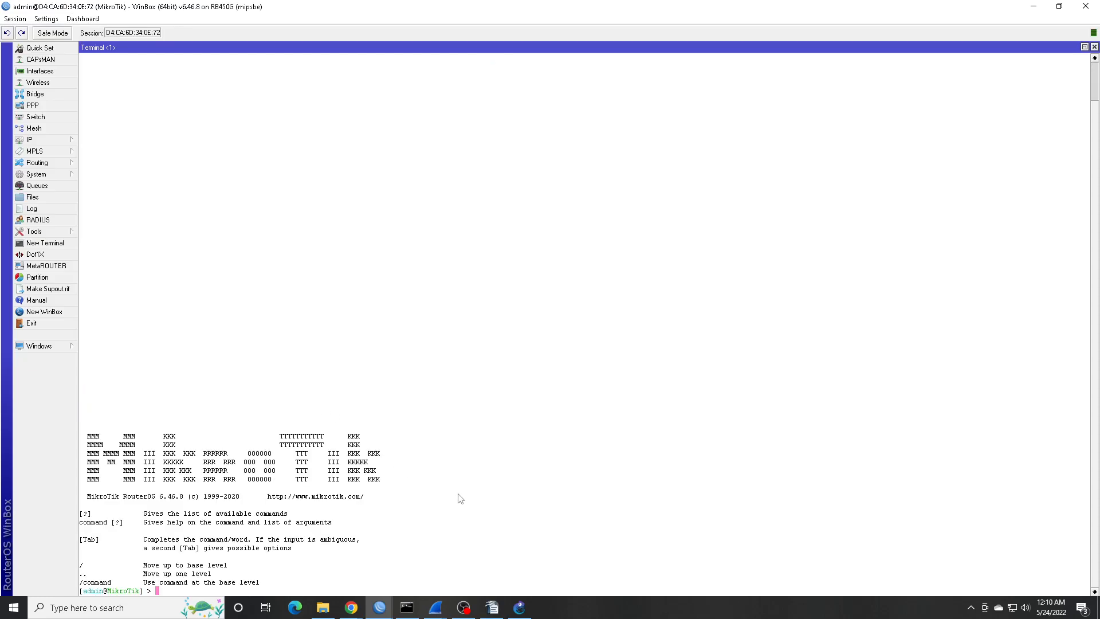
pyautogui.write('ip addr')
pyautogui.press('Tab')
pyautogui.press('Return')
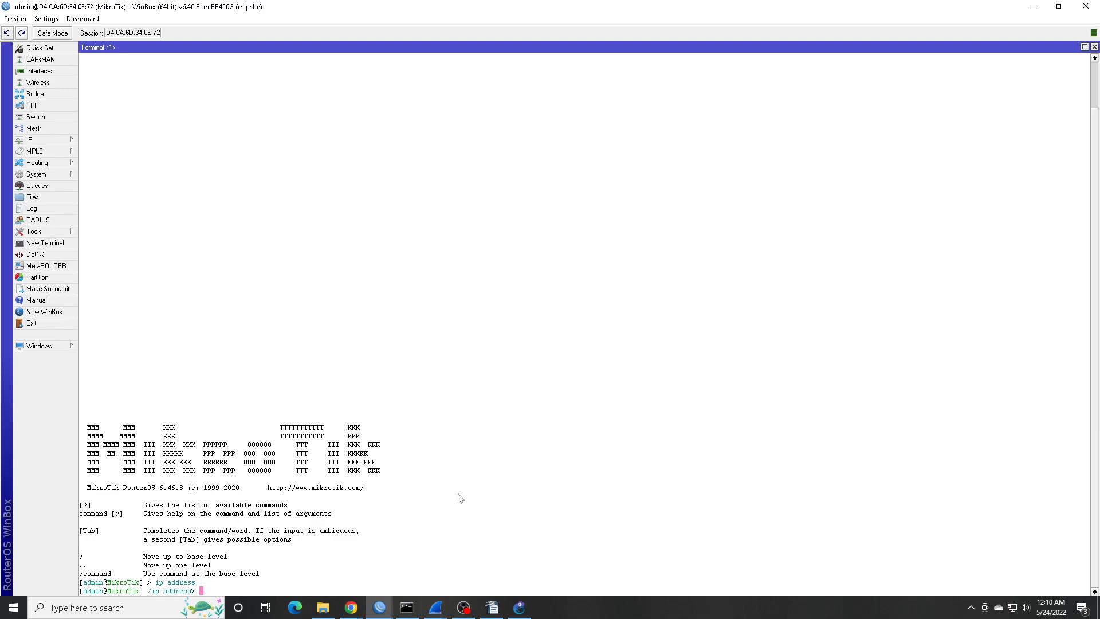
# Recall the LAN_BRIDGE address command and change its address to 192.168.1.1/24.
pyautogui.write('add address=192.168.0.1/24 interface=LAN_BRIDGE network=192.168.0.0')
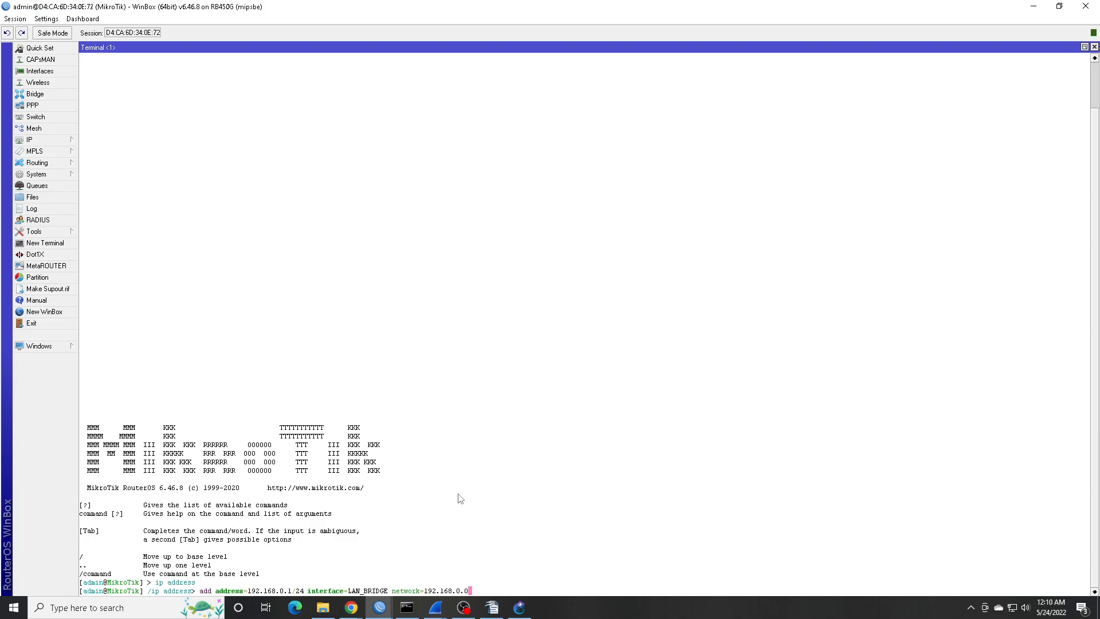
pyautogui.press('Left')
pyautogui.press('Left')
pyautogui.press('Left')
pyautogui.press('Left')
pyautogui.press('Left')
pyautogui.press('Left')
pyautogui.press('Left')
pyautogui.press('Left')
pyautogui.press('Left')
pyautogui.press('Left')
pyautogui.press('Left')
pyautogui.press('Left')
pyautogui.press('Left')
pyautogui.press('Left')
pyautogui.press('Left')
pyautogui.press('Left')
pyautogui.press('Left')
pyautogui.press('Left')
pyautogui.press('Left')
pyautogui.press('Left')
pyautogui.press('Left')
pyautogui.press('Left')
pyautogui.press('Left')
pyautogui.press('Left')
pyautogui.press('Left')
pyautogui.press('Left')
pyautogui.press('Left')
pyautogui.press('Left')
pyautogui.press('Left')
pyautogui.press('Left')
pyautogui.press('Left')
pyautogui.press('Left')
pyautogui.press('Delete')
pyautogui.write('1')
# Replace the interface name in the recalled address command with client_vlan.
pyautogui.press('Right')
pyautogui.press('Right')
pyautogui.press('Right')
pyautogui.press('Right')
pyautogui.press('Right')
pyautogui.press('Right')
pyautogui.press('Right')
pyautogui.press('Right')
pyautogui.press('Right')
pyautogui.press('Right')
pyautogui.press('Right')
pyautogui.press('Right')
pyautogui.press('Right')
pyautogui.press('Right')
pyautogui.press('Right')
pyautogui.press('Right')
pyautogui.press('Delete')
pyautogui.press('Delete')
pyautogui.press('Delete')
pyautogui.press('Delete')
pyautogui.press('Delete')
pyautogui.press('Delete')
pyautogui.press('Delete')
pyautogui.press('Delete')
pyautogui.press('Delete')
pyautogui.press('Delete')
pyautogui.press('Delete')
pyautogui.press('Right')
pyautogui.press('Right')
pyautogui.press('Right')
pyautogui.press('Right')
pyautogui.press('Right')
pyautogui.press('Right')
pyautogui.press('Right')
pyautogui.press('Left')
pyautogui.press('Left')
pyautogui.press('Left')
pyautogui.press('Left')
pyautogui.press('Left')
pyautogui.press('Left')
pyautogui.press('Left')
pyautogui.write('client_vlan')
# Set the network in the client_vlan address command to 192.168.1.0 and run it.
pyautogui.press('Right')
pyautogui.press('Right')
pyautogui.press('Right')
pyautogui.press('Right')
pyautogui.press('Right')
pyautogui.press('Right')
pyautogui.press('Right')
pyautogui.press('Right')
pyautogui.press('Right')
pyautogui.press('Right')
pyautogui.press('Right')
pyautogui.press('Right')
pyautogui.press('Right')
pyautogui.press('Right')
pyautogui.press('Right')
pyautogui.press('Right')
pyautogui.press('Delete')
pyautogui.write('1')
pyautogui.press('Right')
pyautogui.press('Right')
pyautogui.press('Return')
# Recall the client_vlan address command and change its network to 192.168.2.0.
pyautogui.press('Up')
pyautogui.press('Left')
pyautogui.press('Left')
pyautogui.press('BackSpace')
pyautogui.write('2')
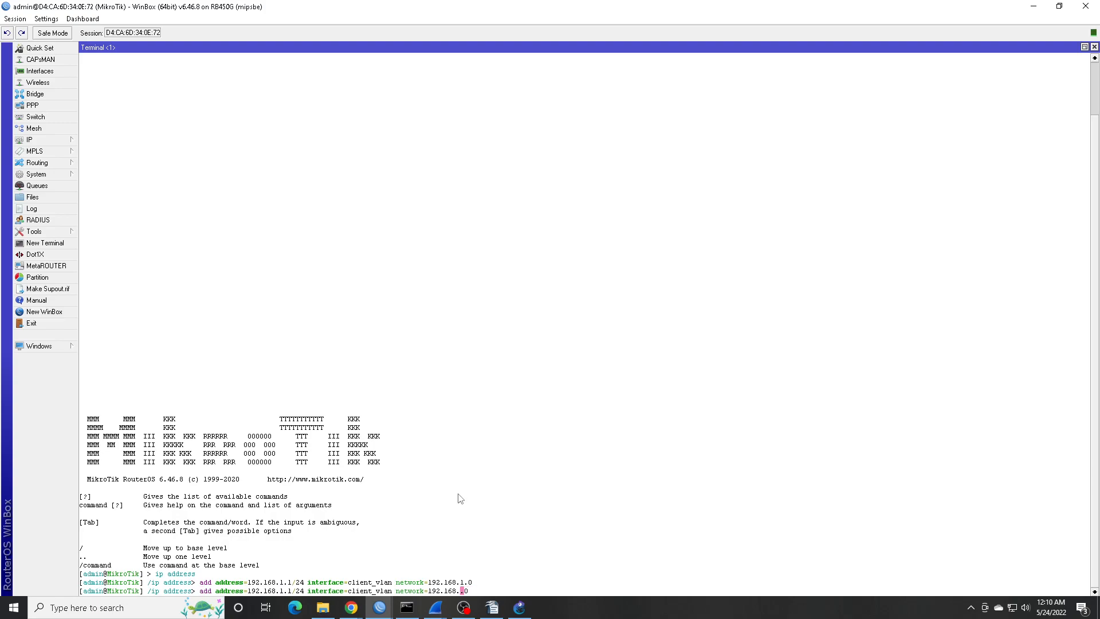
# Replace the interface name in the recalled address command with voip_vlan.
pyautogui.press('Left')
pyautogui.press('Left')
pyautogui.press('Left')
pyautogui.press('Left')
pyautogui.press('Left')
pyautogui.press('Left')
pyautogui.press('Left')
pyautogui.press('Left')
pyautogui.press('Left')
pyautogui.press('Left')
pyautogui.press('Left')
pyautogui.press('Left')
pyautogui.press('Left')
pyautogui.press('Left')
pyautogui.press('Left')
pyautogui.press('Left')
pyautogui.press('Left')
pyautogui.press('Left')
pyautogui.press('Left')
pyautogui.press('Left')
pyautogui.press('Left')
pyautogui.press('Left')
pyautogui.press('Left')
pyautogui.press('Left')
pyautogui.press('Left')
pyautogui.press('Left')
pyautogui.press('BackSpace')
pyautogui.press('Delete')
pyautogui.press('Delete')
pyautogui.press('Delete')
pyautogui.press('Delete')
pyautogui.press('Delete')
pyautogui.write('voip')
# Run the voip_vlan address command with the address changed to 192.168.2.1/24, and go up to the /ip level.
pyautogui.press('Left')
pyautogui.press('Left')
pyautogui.press('Left')
pyautogui.press('Left')
pyautogui.press('Left')
pyautogui.press('Left')
pyautogui.press('Left')
pyautogui.press('Left')
pyautogui.press('Left')
pyautogui.press('Left')
pyautogui.press('Left')
pyautogui.press('Left')
pyautogui.press('Left')
pyautogui.press('Left')
pyautogui.press('Left')
pyautogui.press('Left')
pyautogui.press('Left')
pyautogui.press('Left')
pyautogui.press('Left')
pyautogui.press('Left')
pyautogui.press('BackSpace')
pyautogui.write('2')
pyautogui.press('Return')
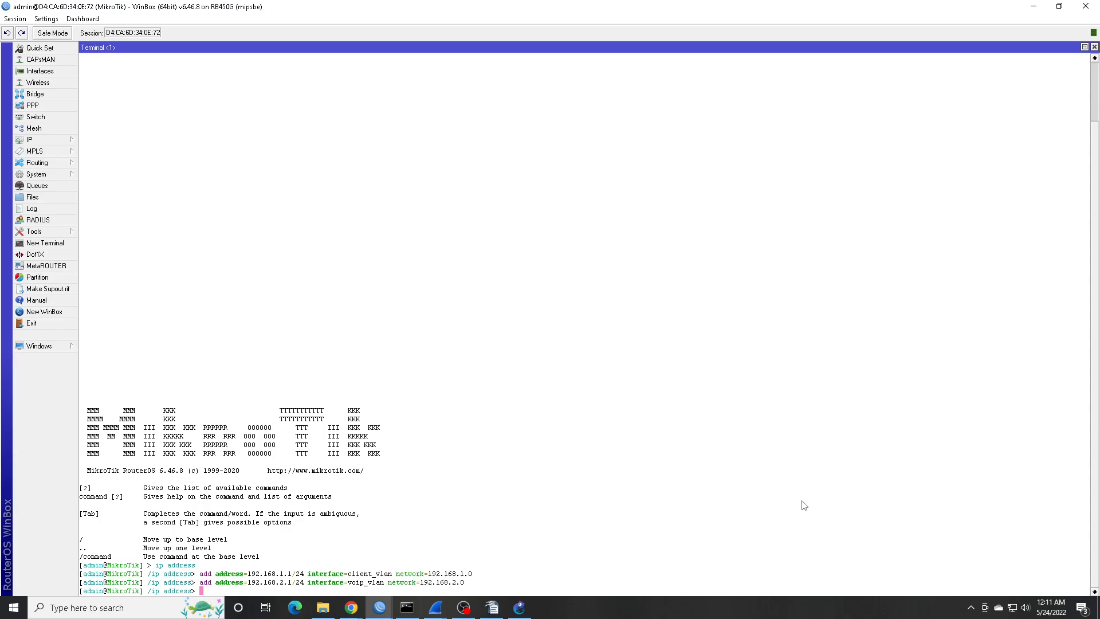
pyautogui.write('..')
pyautogui.press('Return')
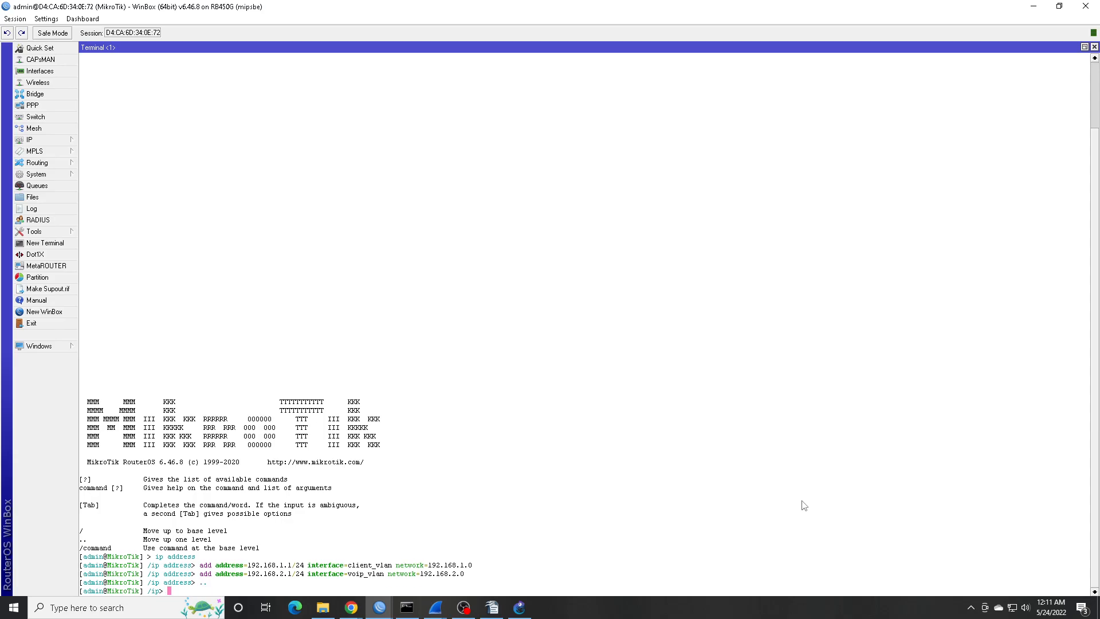
# In /ip dhcp-server network, add the 192.168.0.0/24 network with DNS server 8.8.8.8, gateway 192.168.0.1 and netmask 24.
pyautogui.write('dhcp-server network')
pyautogui.press('Return')
pyautogui.write('add address=')
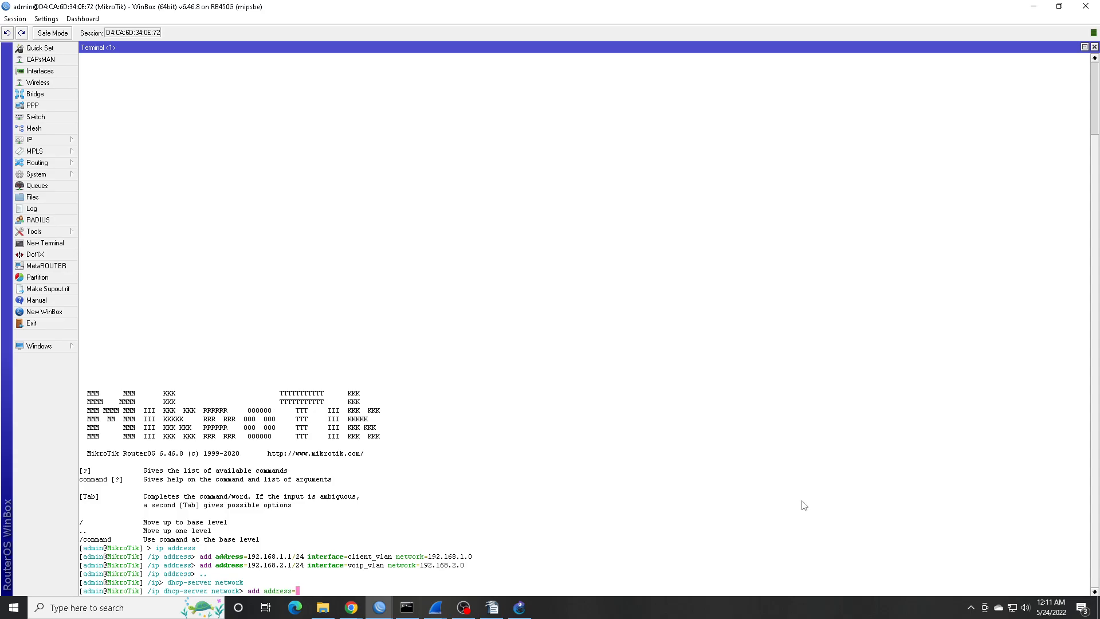
pyautogui.write('192.168.0.0/24 dns-server=')
pyautogui.write('8.8.8.8 gateway=192.168.0.1 netmask=24')
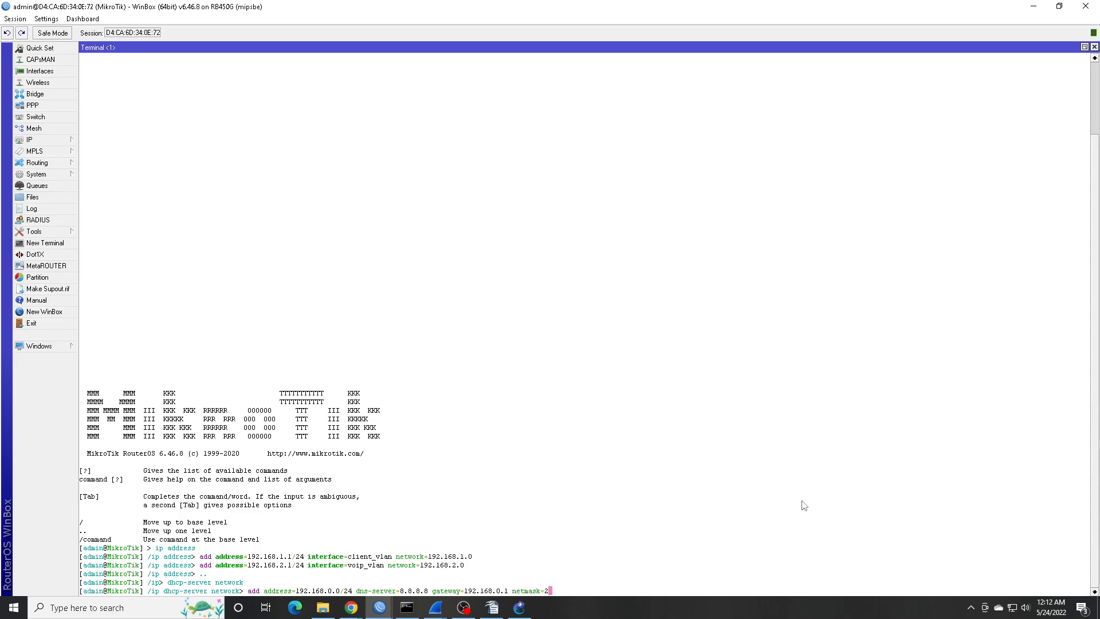
pyautogui.press('Return')
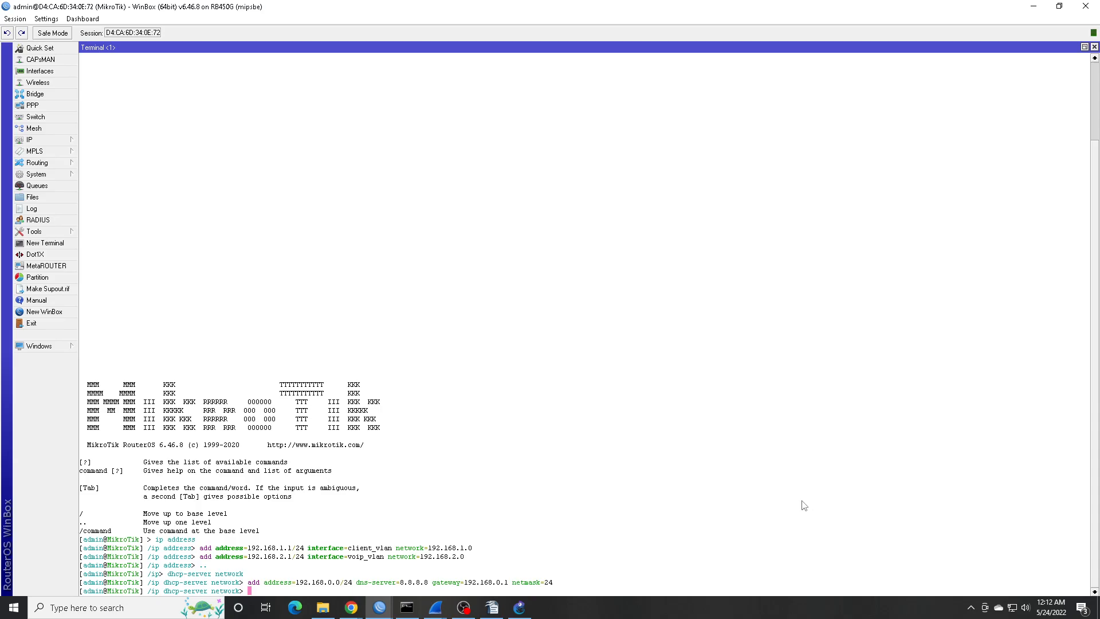
# Recall the DHCP network command and change its network address to 192.168.1.0/24.
pyautogui.press('Up')
pyautogui.press('Left')
pyautogui.press('Left')
pyautogui.press('Left')
pyautogui.press('Left')
pyautogui.press('Left')
pyautogui.press('Left')
pyautogui.press('Left')
pyautogui.press('Left')
pyautogui.press('Left')
pyautogui.press('Left')
pyautogui.press('Left')
pyautogui.press('Left')
pyautogui.press('Left')
pyautogui.press('Left')
pyautogui.press('Left')
pyautogui.press('Left')
pyautogui.press('Left')
pyautogui.press('Left')
pyautogui.press('Left')
pyautogui.press('Left')
pyautogui.press('Left')
pyautogui.press('Left')
pyautogui.press('Left')
pyautogui.press('Left')
pyautogui.press('Left')
pyautogui.press('Left')
pyautogui.press('Left')
pyautogui.press('Left')
pyautogui.press('Left')
pyautogui.press('Left')
pyautogui.press('Left')
pyautogui.press('Left')
pyautogui.press('Left')
pyautogui.press('Left')
pyautogui.press('Left')
pyautogui.press('Left')
pyautogui.press('Left')
pyautogui.press('Left')
pyautogui.press('Left')
pyautogui.press('Left')
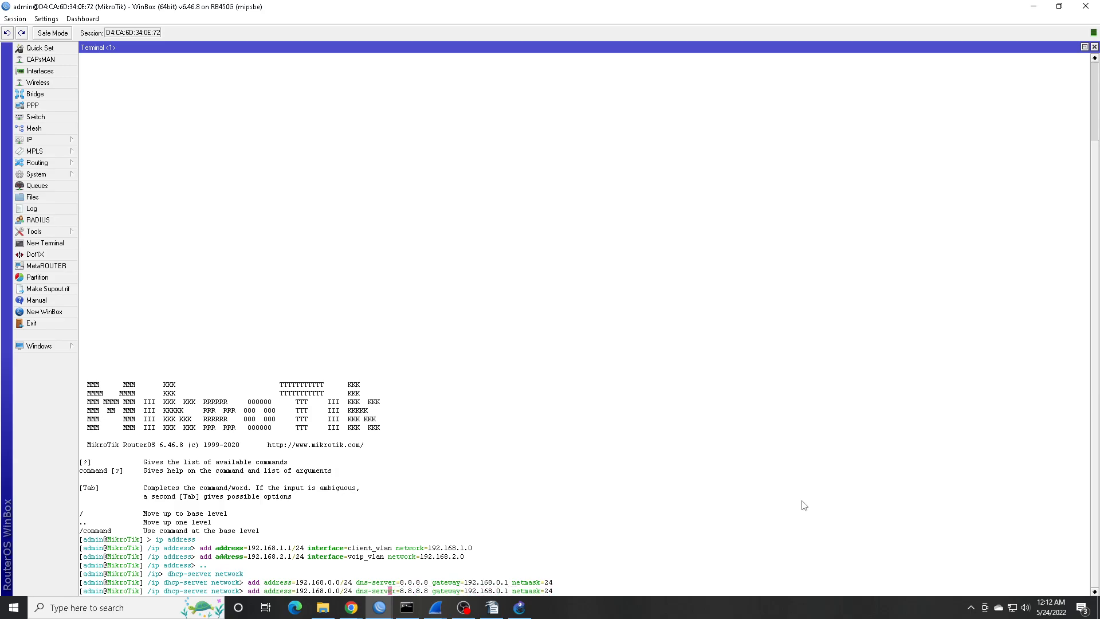
pyautogui.press('Left')
pyautogui.press('Left')
pyautogui.press('Left')
pyautogui.press('Left')
pyautogui.press('Left')
pyautogui.press('Left')
pyautogui.press('Delete')
pyautogui.write('1')
# Change the gateway in the recalled DHCP network command to 192.168.1.1 and run it.
pyautogui.press('Right')
pyautogui.press('Right')
pyautogui.press('Right')
pyautogui.press('Right')
pyautogui.press('Right')
pyautogui.press('Right')
pyautogui.press('Right')
pyautogui.press('Right')
pyautogui.press('Right')
pyautogui.press('Right')
pyautogui.press('Right')
pyautogui.press('Right')
pyautogui.press('Right')
pyautogui.press('Right')
pyautogui.press('Right')
pyautogui.press('Right')
pyautogui.press('Right')
pyautogui.press('Right')
pyautogui.press('Right')
pyautogui.press('Right')
pyautogui.press('Right')
pyautogui.press('Right')
pyautogui.press('Right')
pyautogui.press('Right')
pyautogui.press('Right')
pyautogui.press('Right')
pyautogui.press('Right')
pyautogui.press('Right')
pyautogui.press('Right')
pyautogui.press('Right')
pyautogui.press('Delete')
pyautogui.write('1')
pyautogui.press('Return')
# Recall the 192.168.1.0/24 DHCP network command and change its gateway to 192.168.2.1.
pyautogui.press('Up')
pyautogui.press('Left')
pyautogui.press('Left')
pyautogui.press('Left')
pyautogui.press('Left')
pyautogui.press('Left')
pyautogui.press('Left')
pyautogui.press('Left')
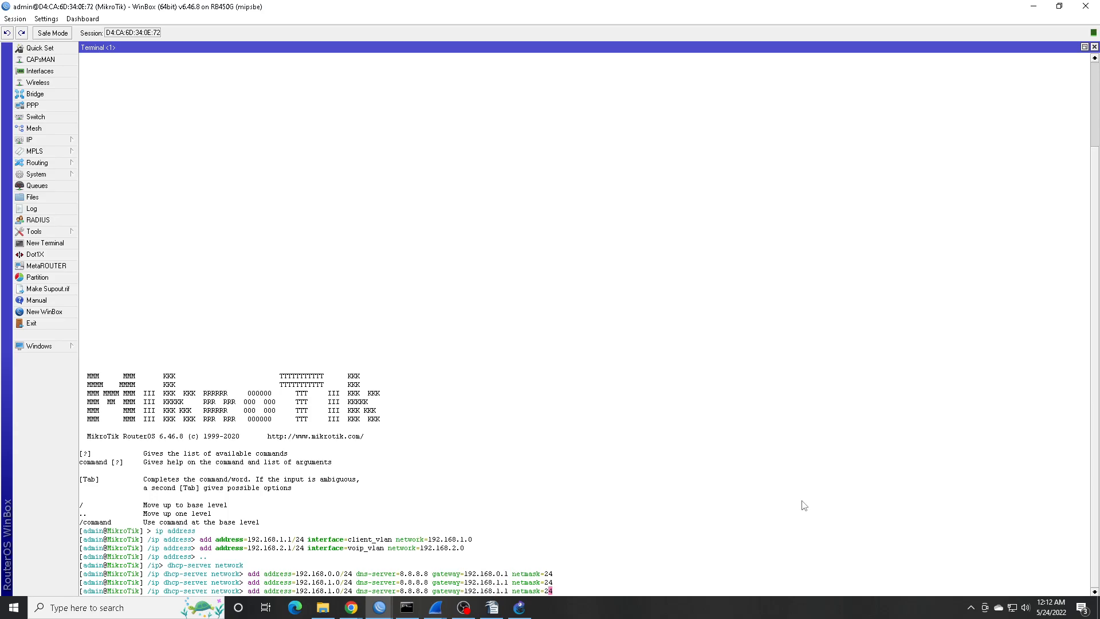
pyautogui.press('Left')
pyautogui.press('Left')
pyautogui.press('Left')
pyautogui.press('Left')
pyautogui.press('Left')
pyautogui.press('Left')
pyautogui.press('Left')
pyautogui.press('Delete')
pyautogui.write('2')
# Change the network address in the recalled DHCP network command to 192.168.2.0/24 and run it.
pyautogui.press('Left')
pyautogui.press('Left')
pyautogui.press('Left')
pyautogui.press('Left')
pyautogui.press('Left')
pyautogui.press('Left')
pyautogui.press('Left')
pyautogui.press('Left')
pyautogui.press('Left')
pyautogui.press('Left')
pyautogui.press('Left')
pyautogui.press('Left')
pyautogui.press('Left')
pyautogui.press('Left')
pyautogui.press('Left')
pyautogui.press('Left')
pyautogui.press('Left')
pyautogui.press('Left')
pyautogui.press('Left')
pyautogui.press('Left')
pyautogui.press('Left')
pyautogui.press('Delete')
pyautogui.write('2')
pyautogui.press('Return')
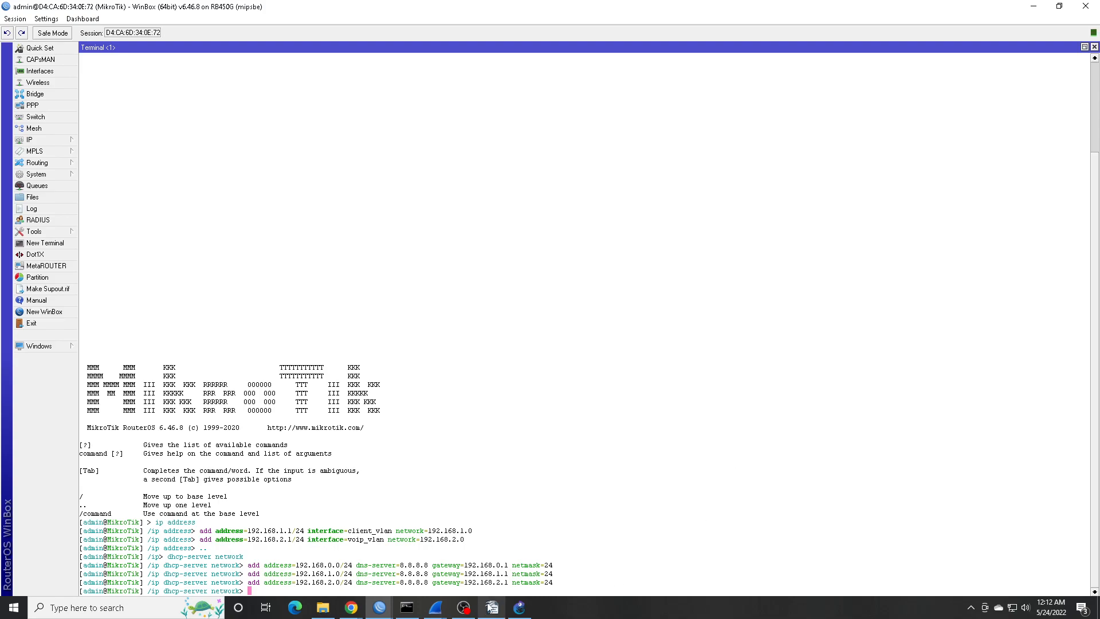
# Switch to the Command Prompt and renew the computer's IP leases with ipconfig /renew.
pyautogui.click(409, 612)
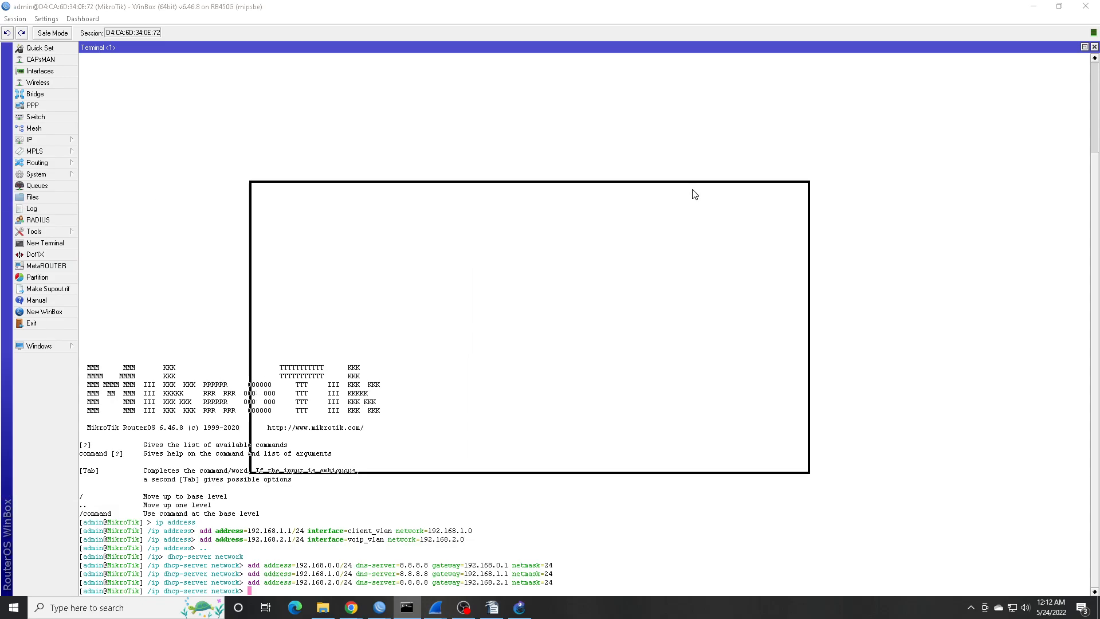
pyautogui.scroll(-5, 629, 435)
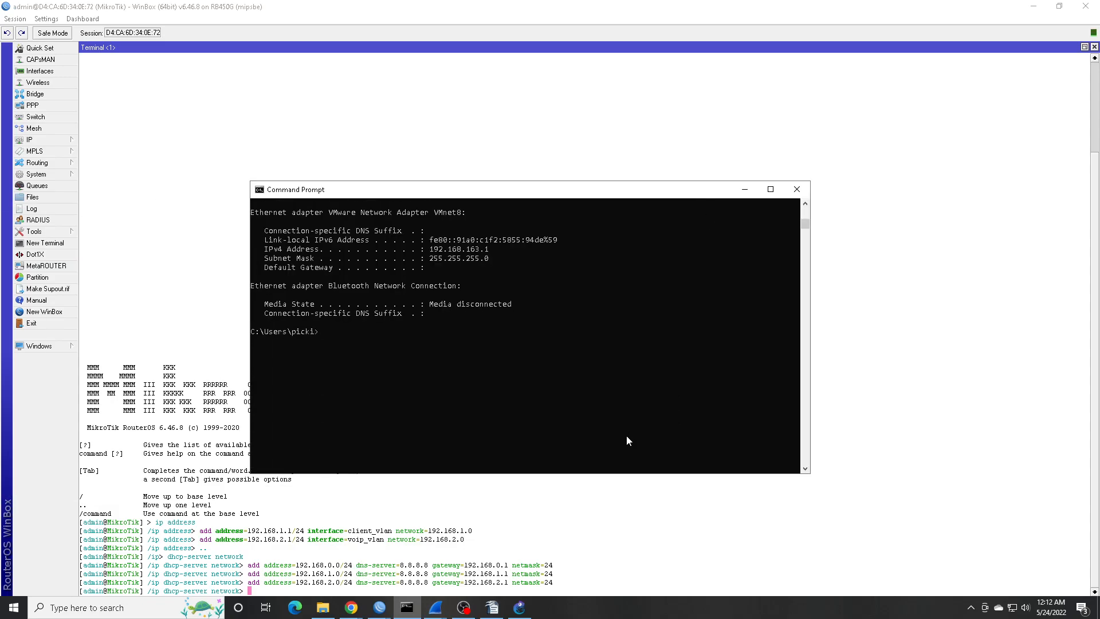
pyautogui.scroll(5, 627, 435)
pyautogui.scroll(-2, 627, 435)
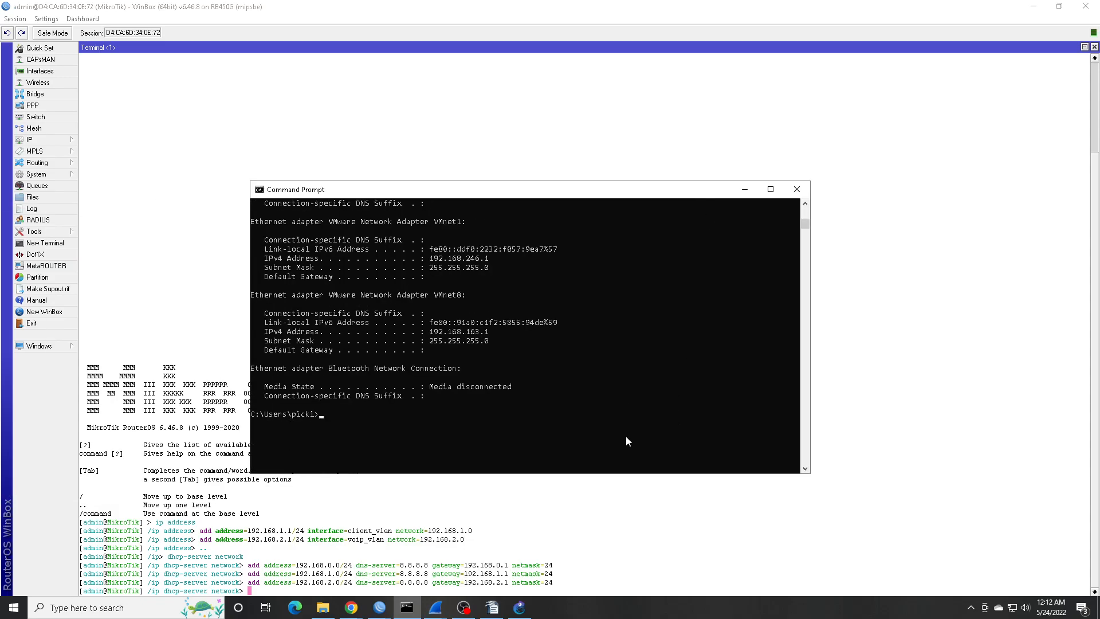
pyautogui.write('ipconfig /renew')
pyautogui.press('Return')
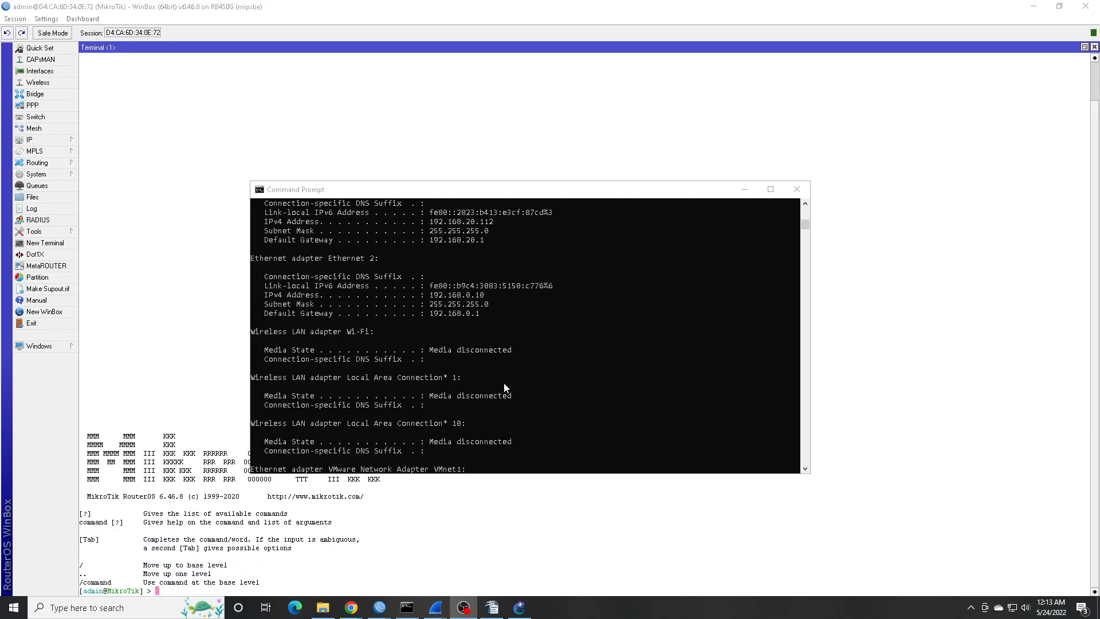
# Examine the Ethernet 2 adapter's IPv4 address, subnet mask and default gateway in the ipconfig output.
pyautogui.click(252, 262)
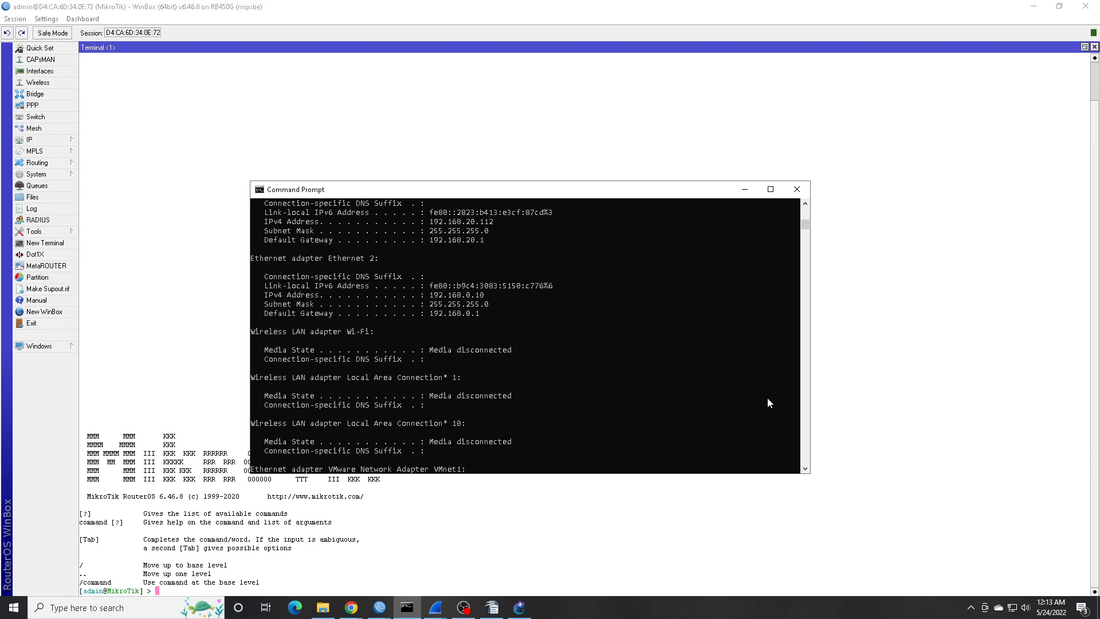
pyautogui.click(806, 468)
pyautogui.click(806, 469)
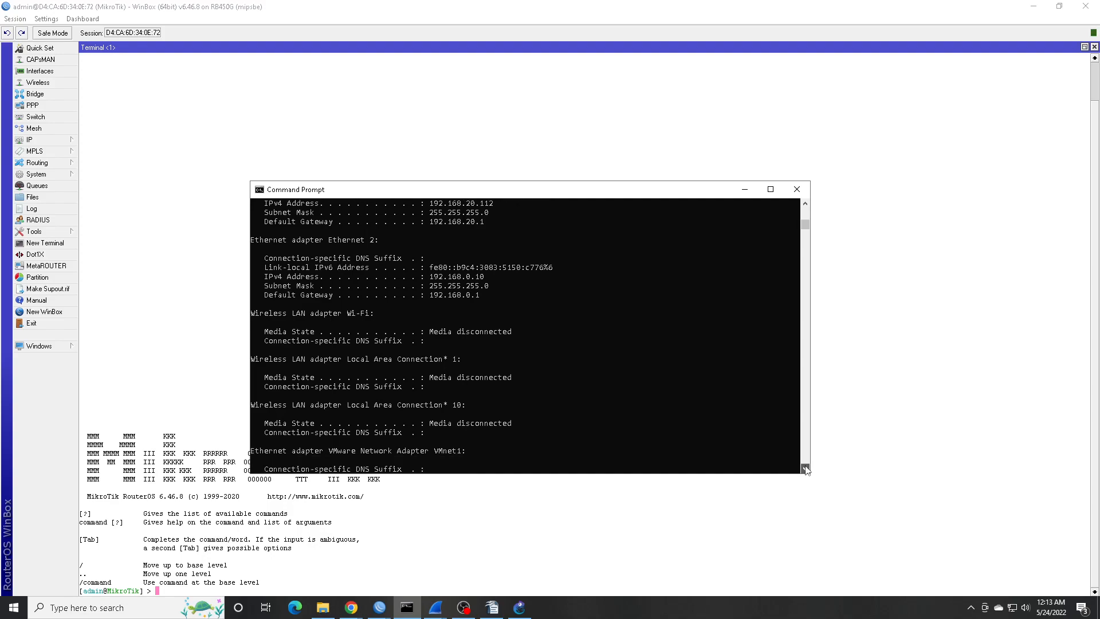
pyautogui.click(806, 468)
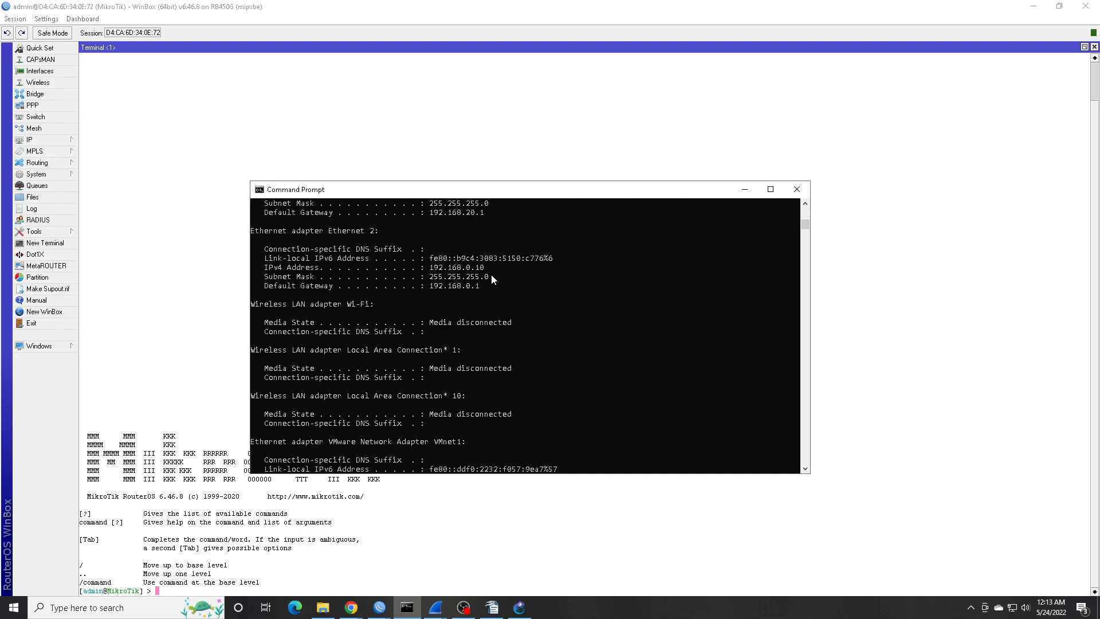